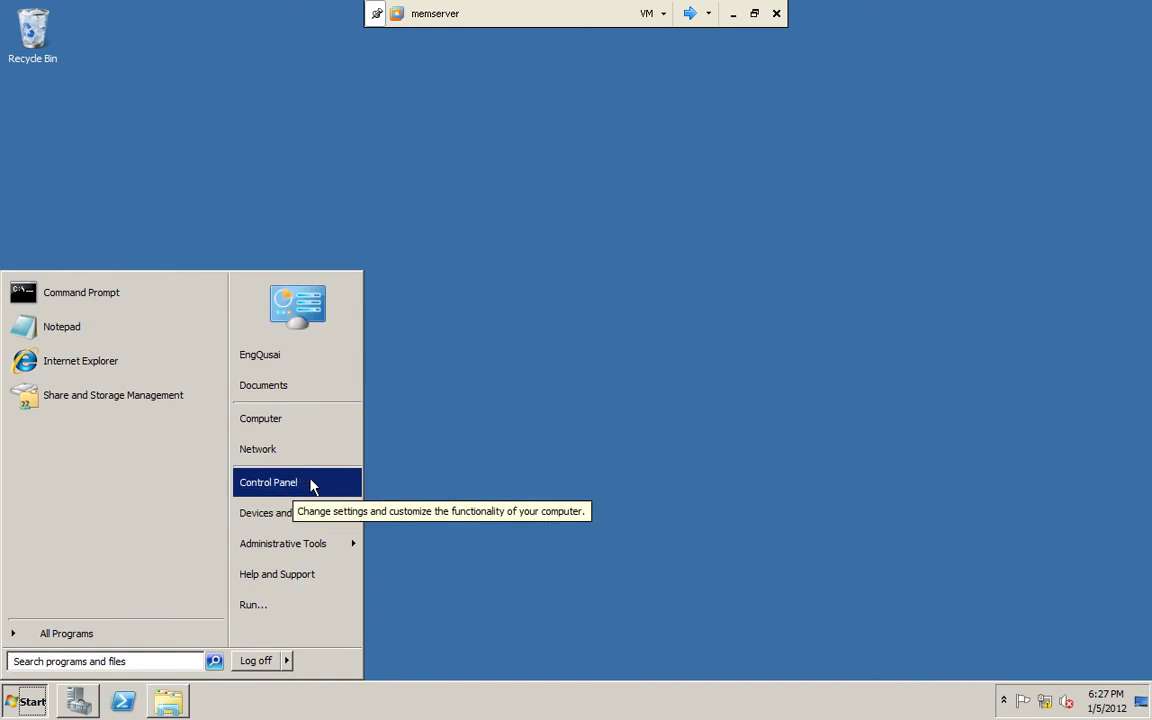
- Open the Hardware settings in Control Panel
{"action": "left_click", "coordinate": [307, 484]}
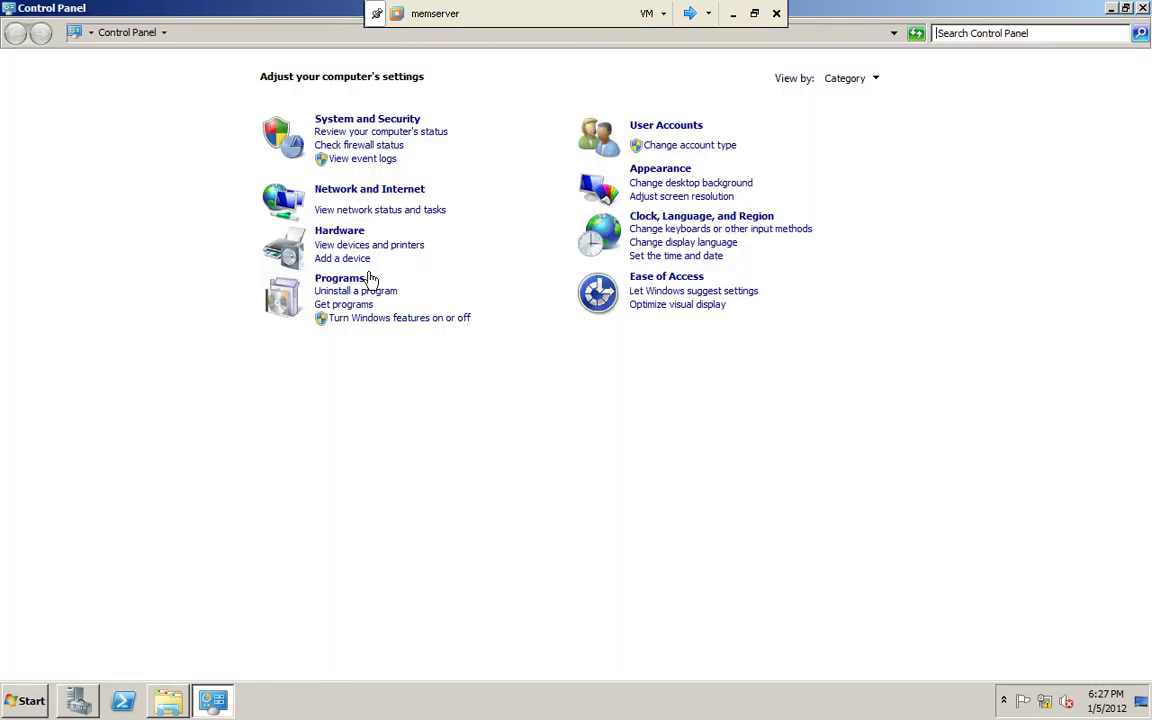
{"action": "left_click", "coordinate": [340, 231]}
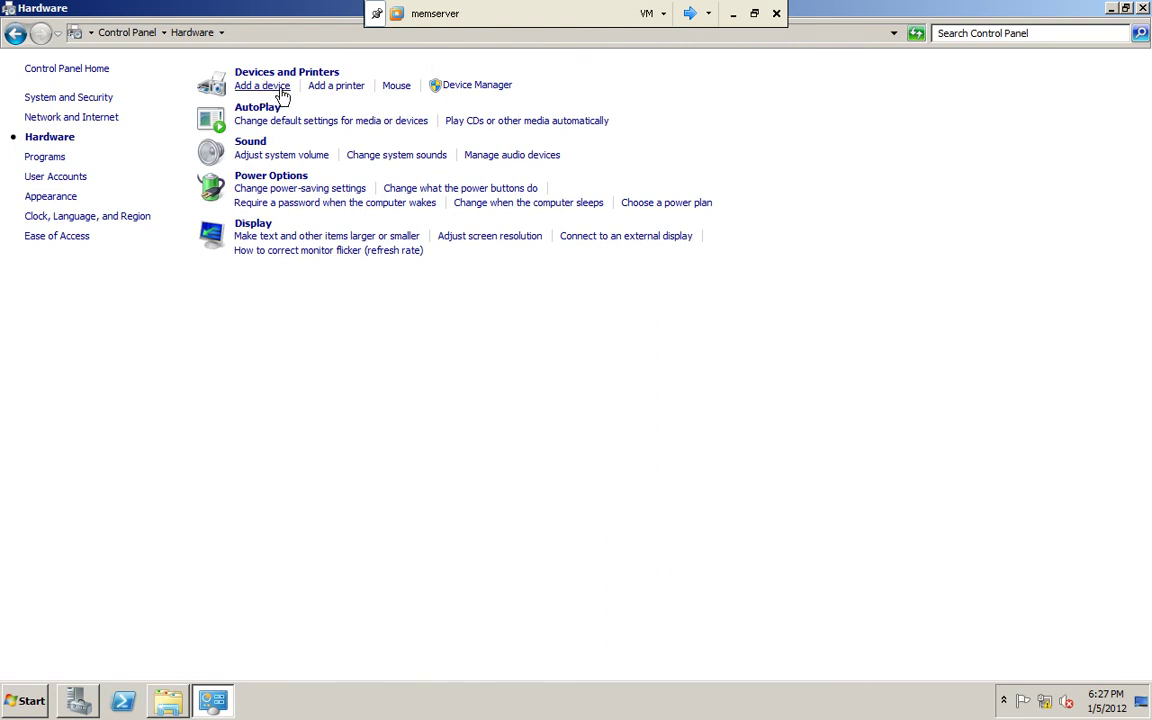
{"action": "left_click", "coordinate": [340, 87]}
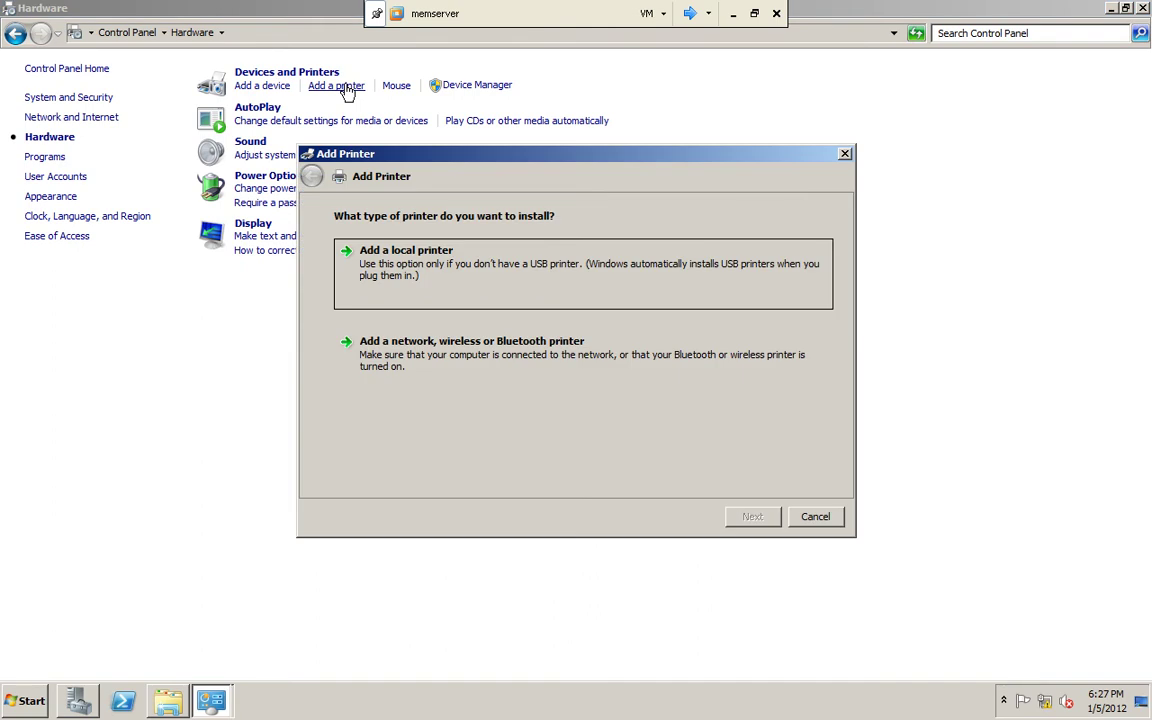
{"action": "left_click_drag", "start_coordinate": [420, 157], "coordinate": [405, 201]}
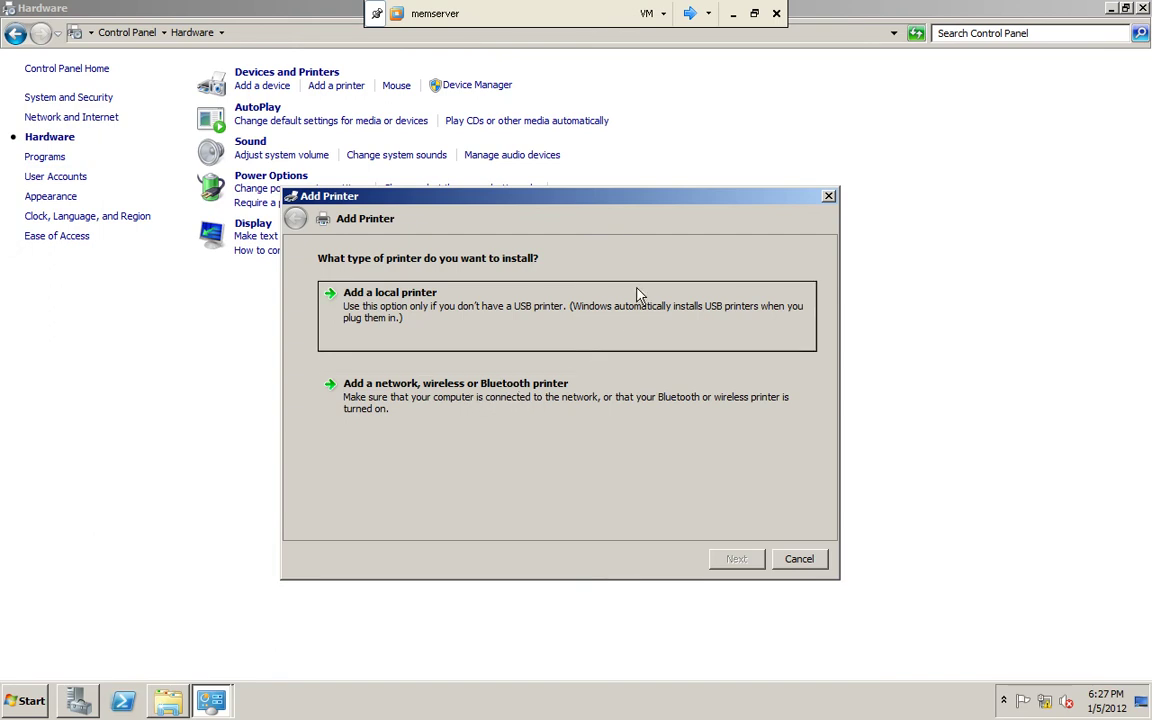
{"action": "left_click", "coordinate": [476, 402]}
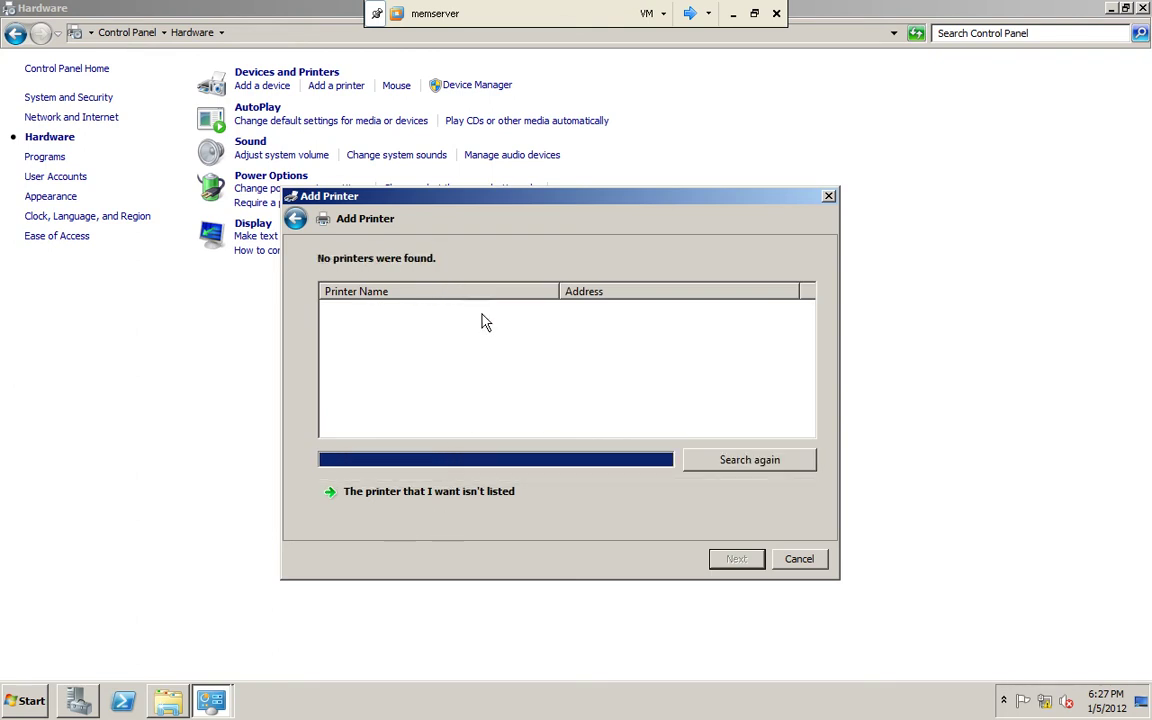
{"action": "left_click", "coordinate": [808, 559]}
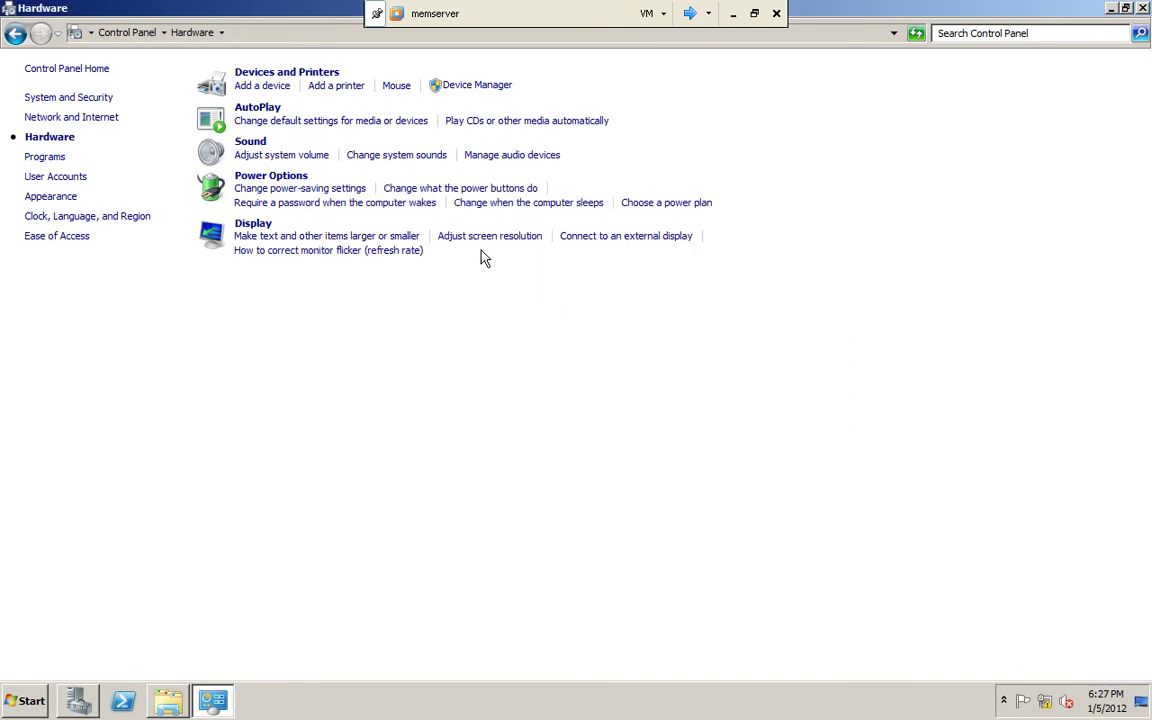
- Start adding a local printer that uses the existing port LPT1: (Printer Port)
{"action": "left_click", "coordinate": [325, 88]}
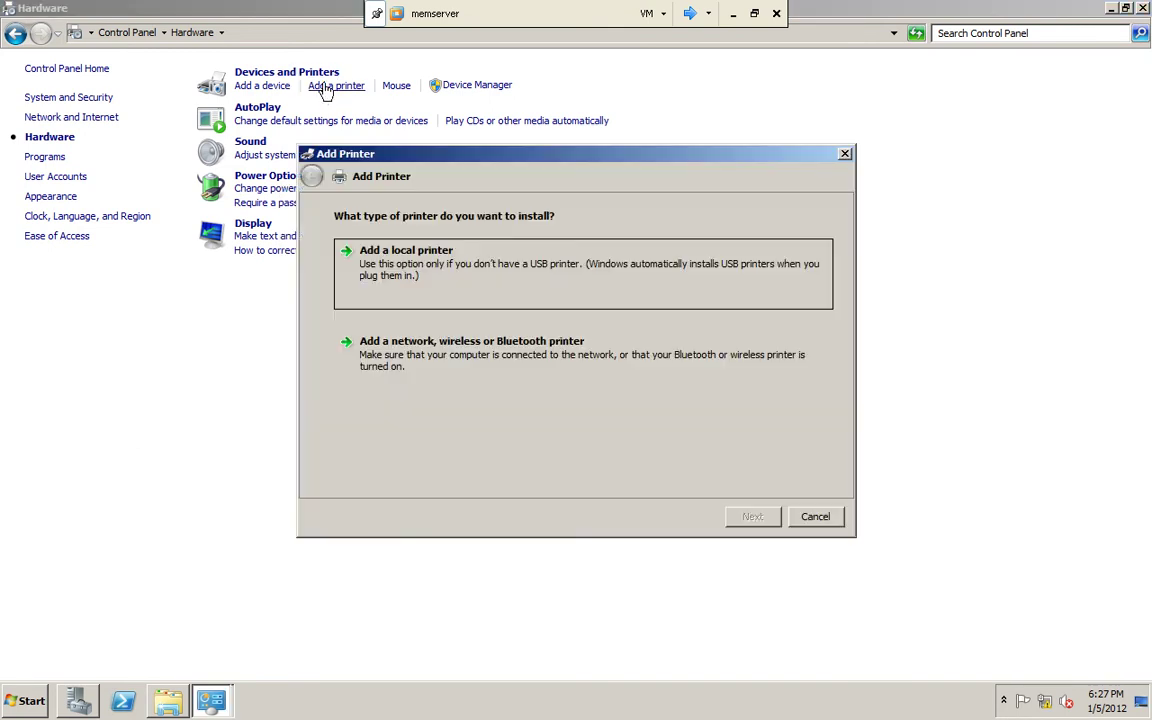
{"action": "left_click", "coordinate": [388, 268]}
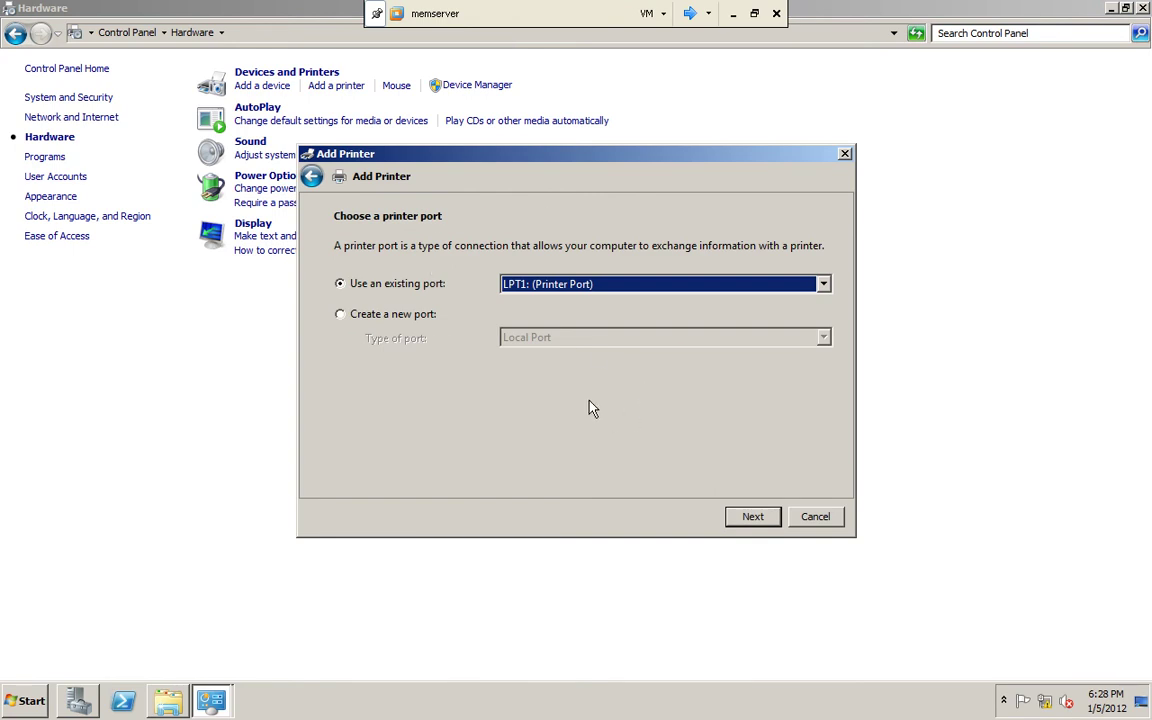
{"action": "left_click", "coordinate": [715, 288]}
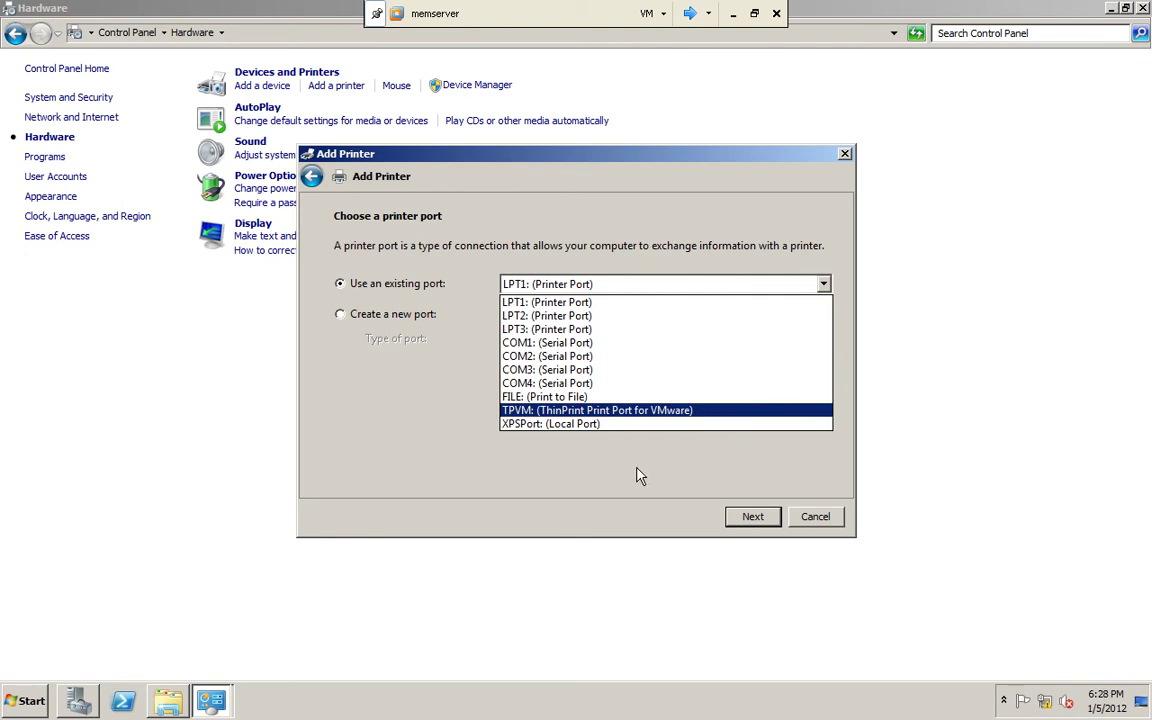
{"action": "left_click", "coordinate": [621, 303]}
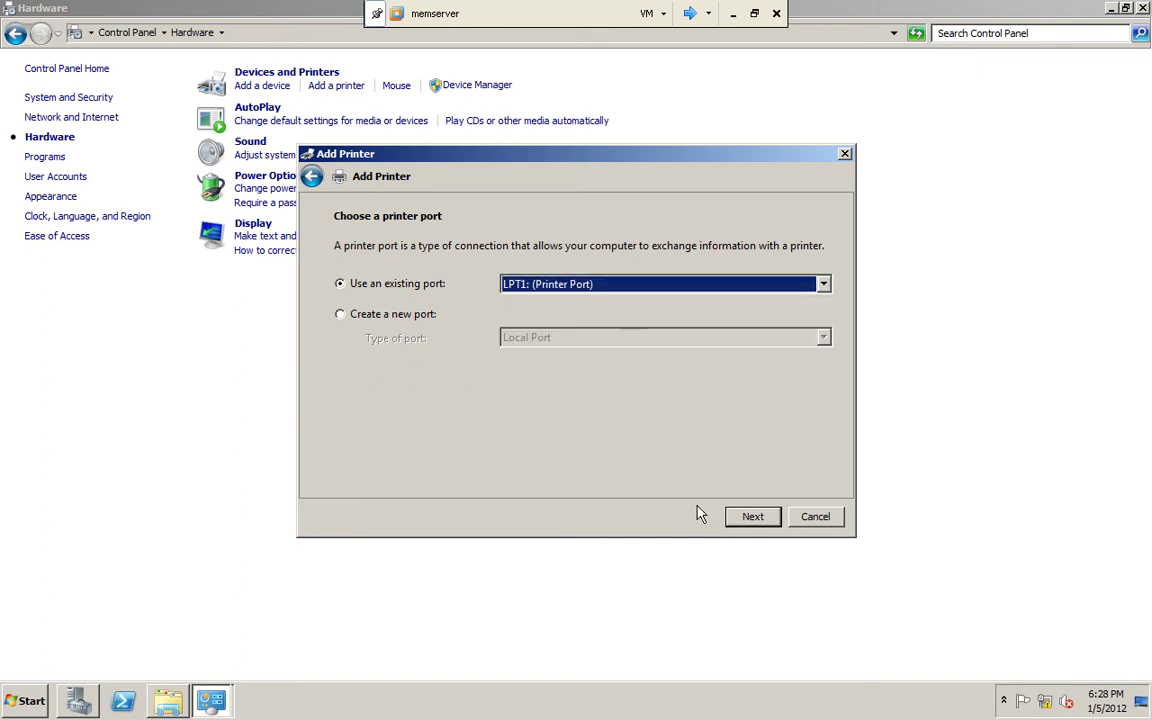
{"action": "left_click", "coordinate": [752, 518]}
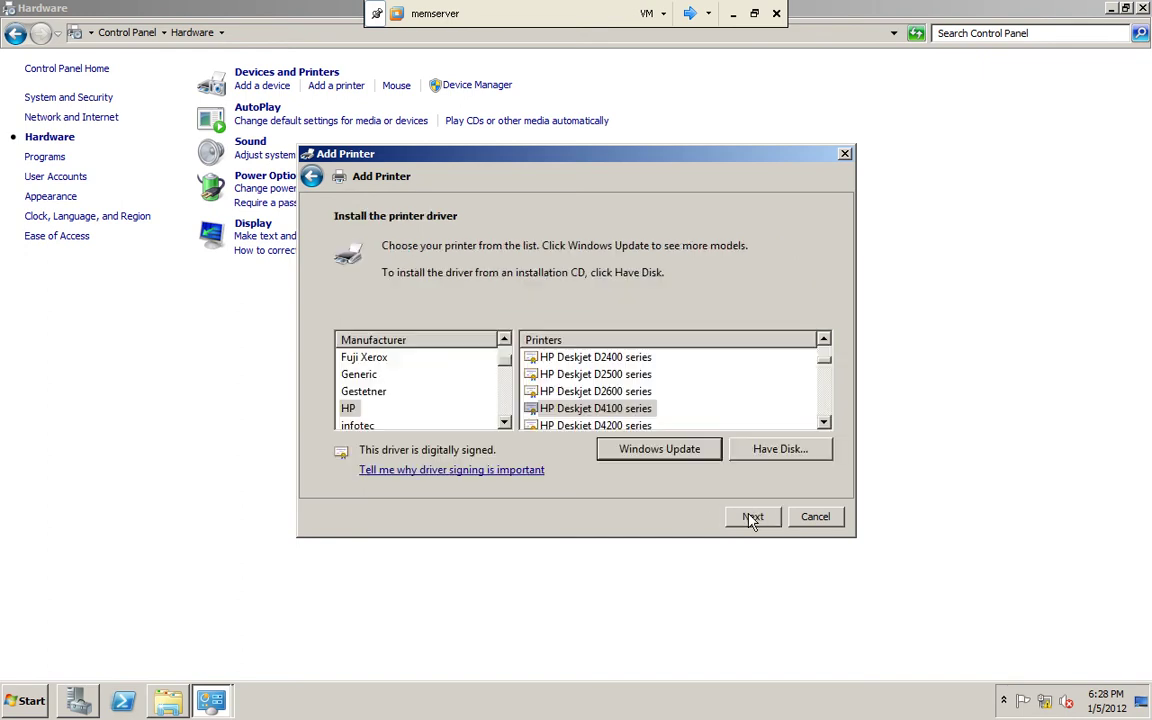
- Choose Canon as the manufacturer and Canon Inkjet iP5300 as the printer driver to install
{"action": "left_click", "coordinate": [560, 374]}
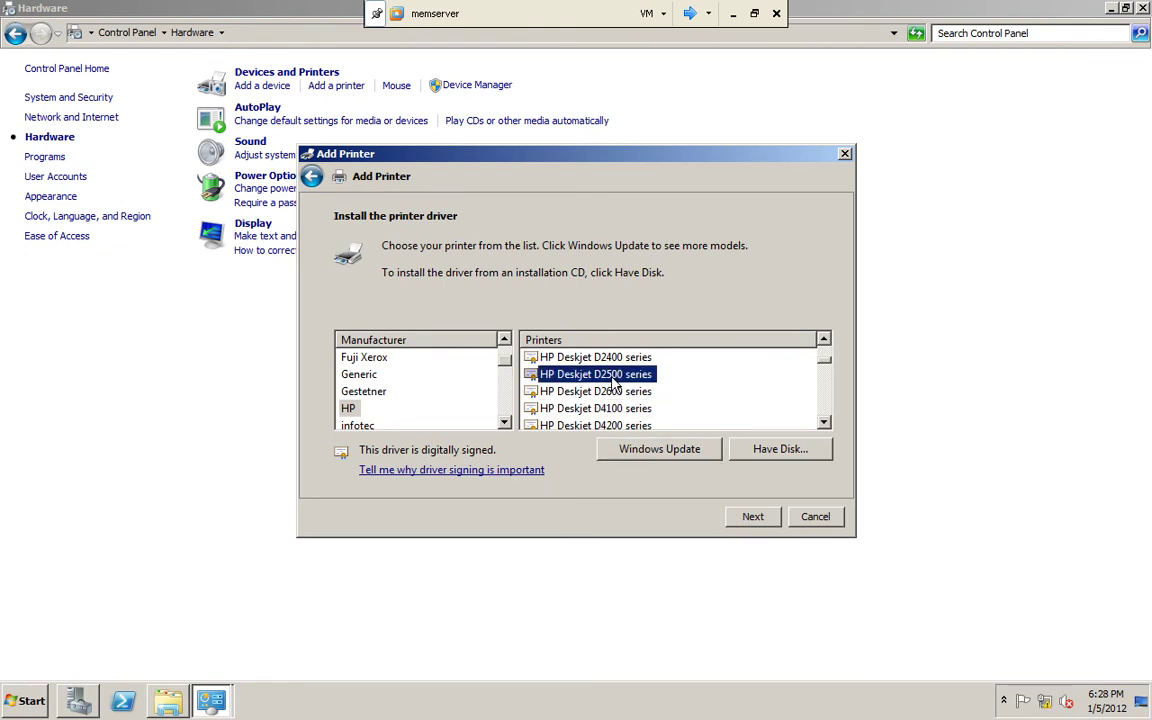
{"action": "left_click", "coordinate": [504, 342]}
{"action": "left_click", "coordinate": [504, 342]}
{"action": "left_click", "coordinate": [504, 342]}
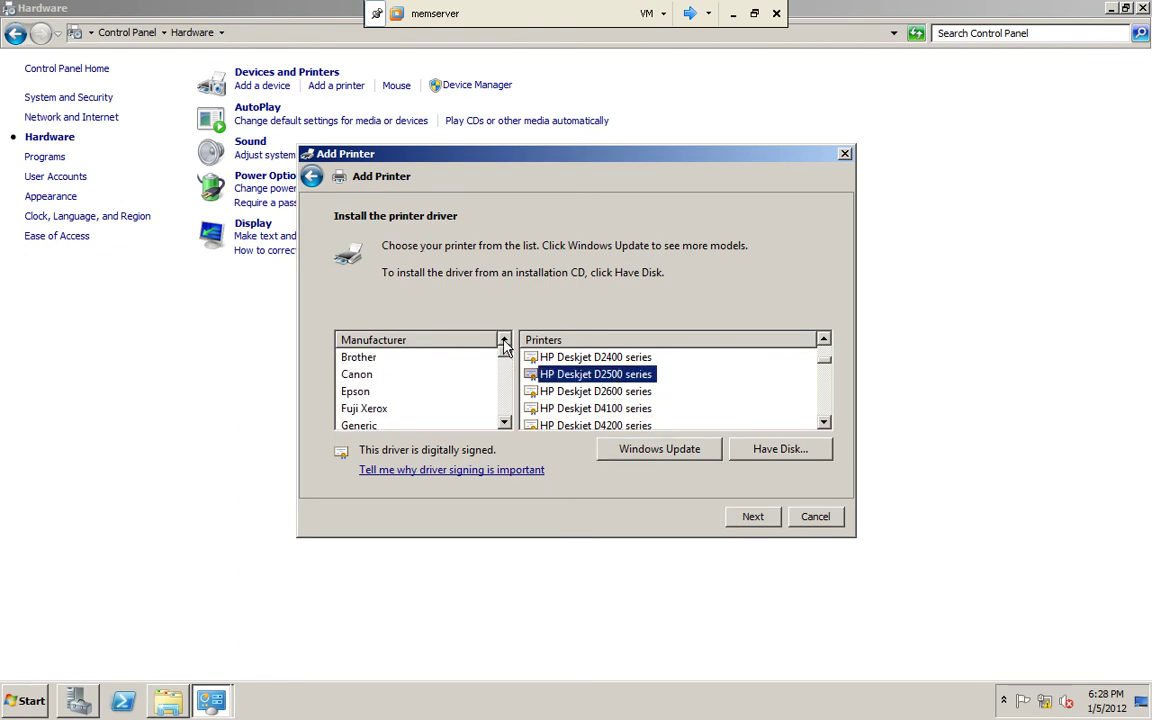
{"action": "left_click", "coordinate": [452, 355]}
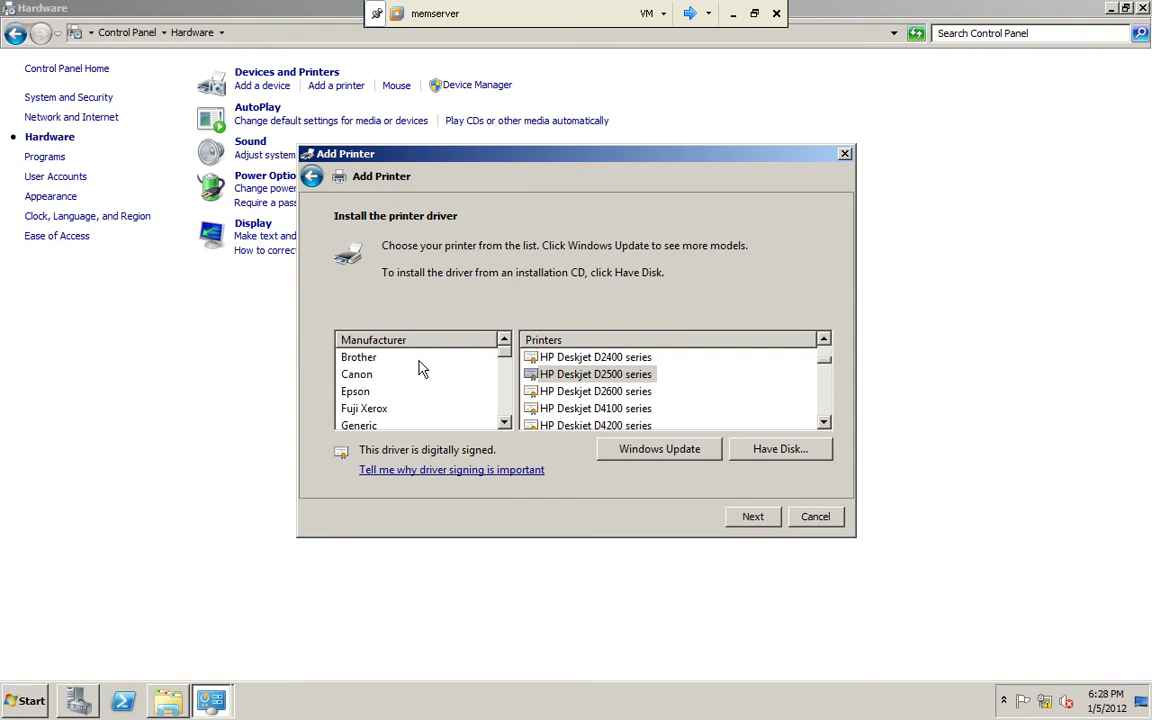
{"action": "left_click", "coordinate": [375, 360]}
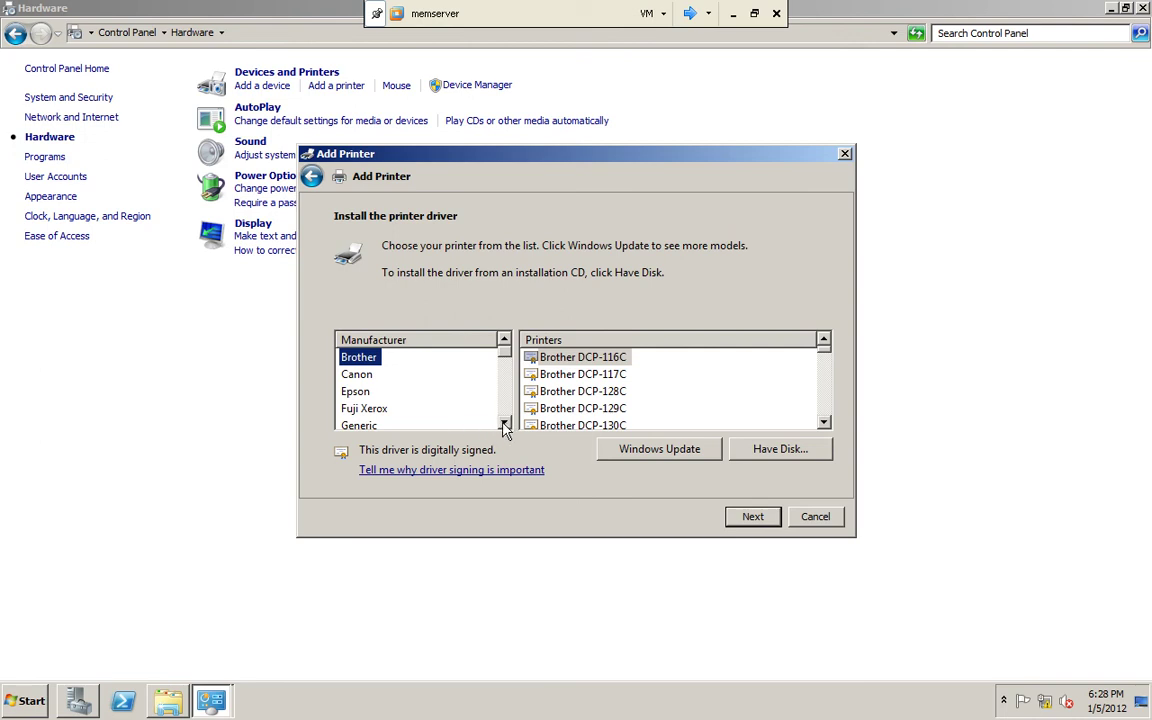
{"action": "left_click", "coordinate": [360, 376]}
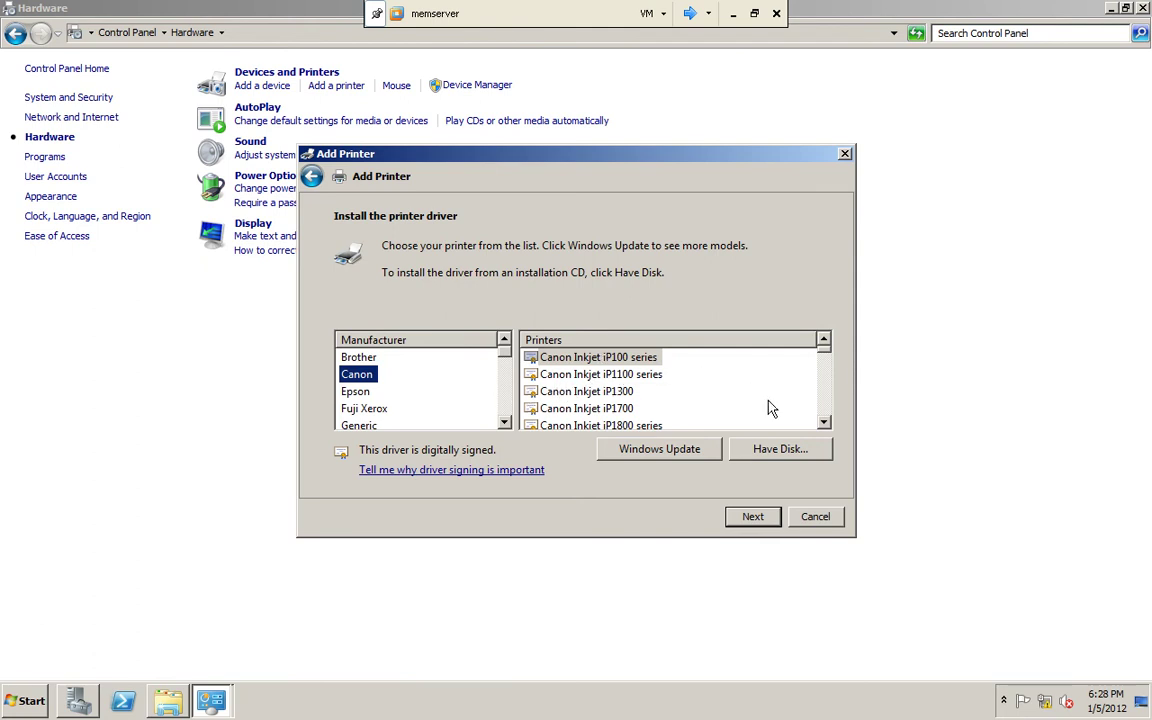
{"action": "scroll", "coordinate": [825, 388], "scroll_direction": "down", "scroll_amount": 4}
{"action": "scroll", "coordinate": [828, 388], "scroll_direction": "down", "scroll_amount": 2}
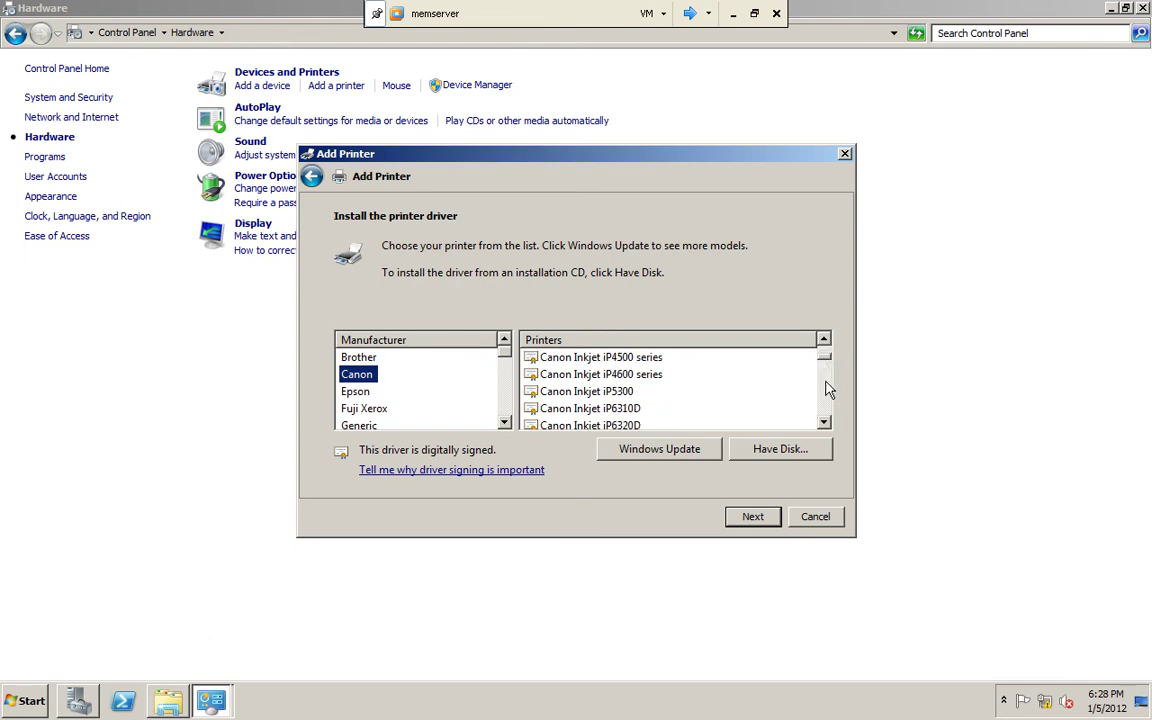
{"action": "left_click", "coordinate": [634, 393]}
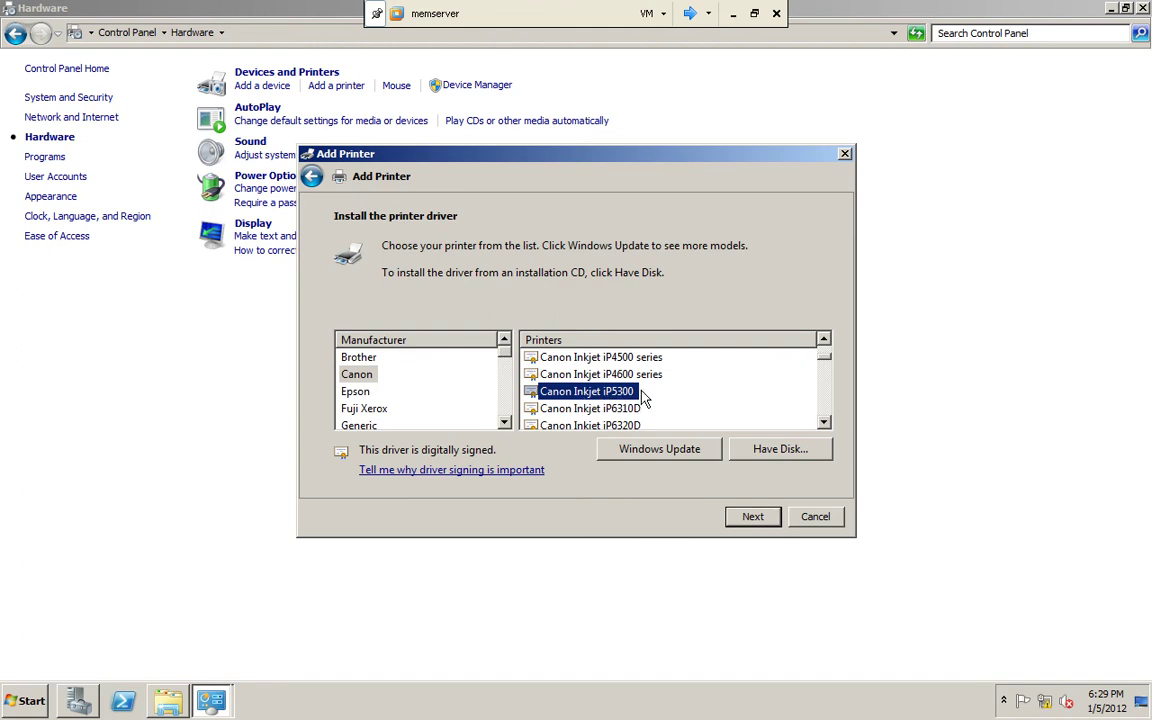
{"action": "left_click", "coordinate": [752, 516]}
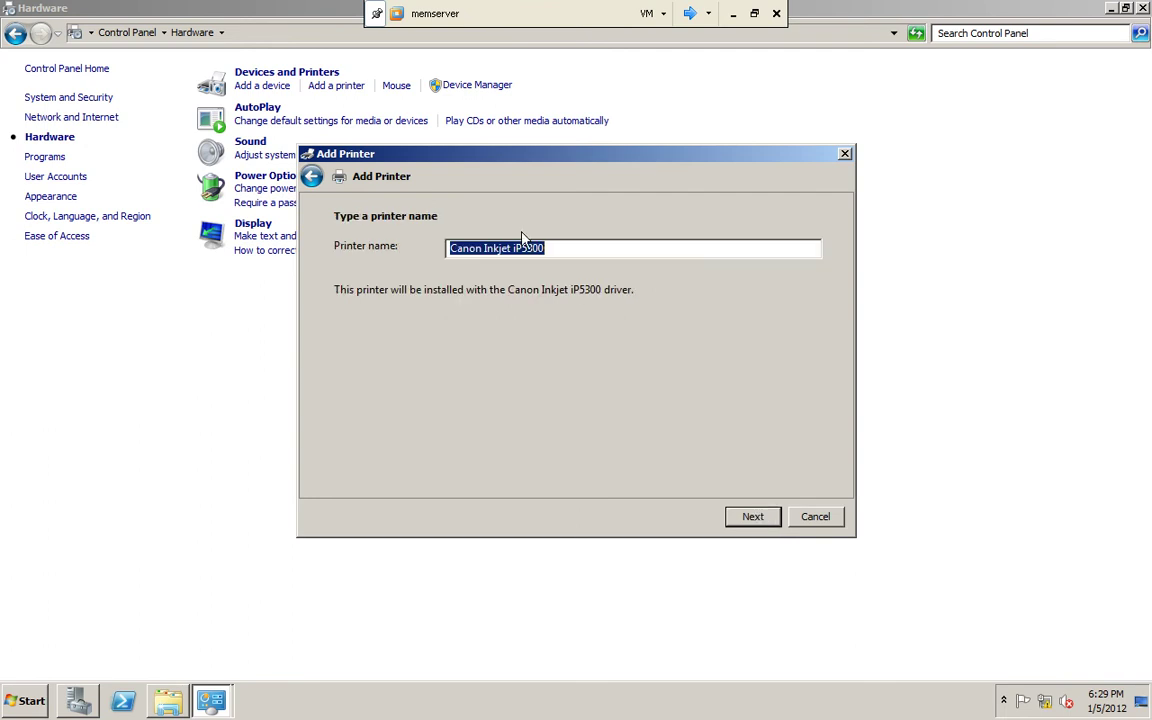
- Keep Canon Inkjet iP5300 as both printer name and share name, share the printer on the network, and finish adding it
{"action": "left_click", "coordinate": [561, 248]}
{"action": "left_click", "coordinate": [756, 522]}
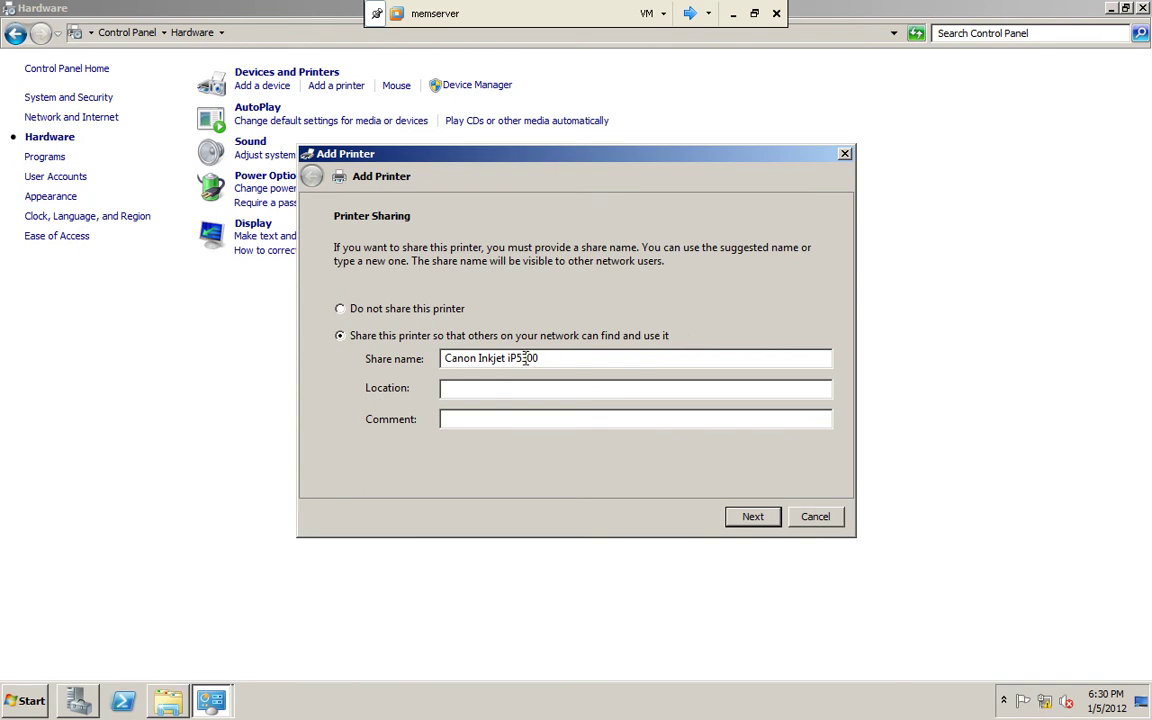
{"action": "left_click_drag", "start_coordinate": [542, 358], "coordinate": [447, 357]}
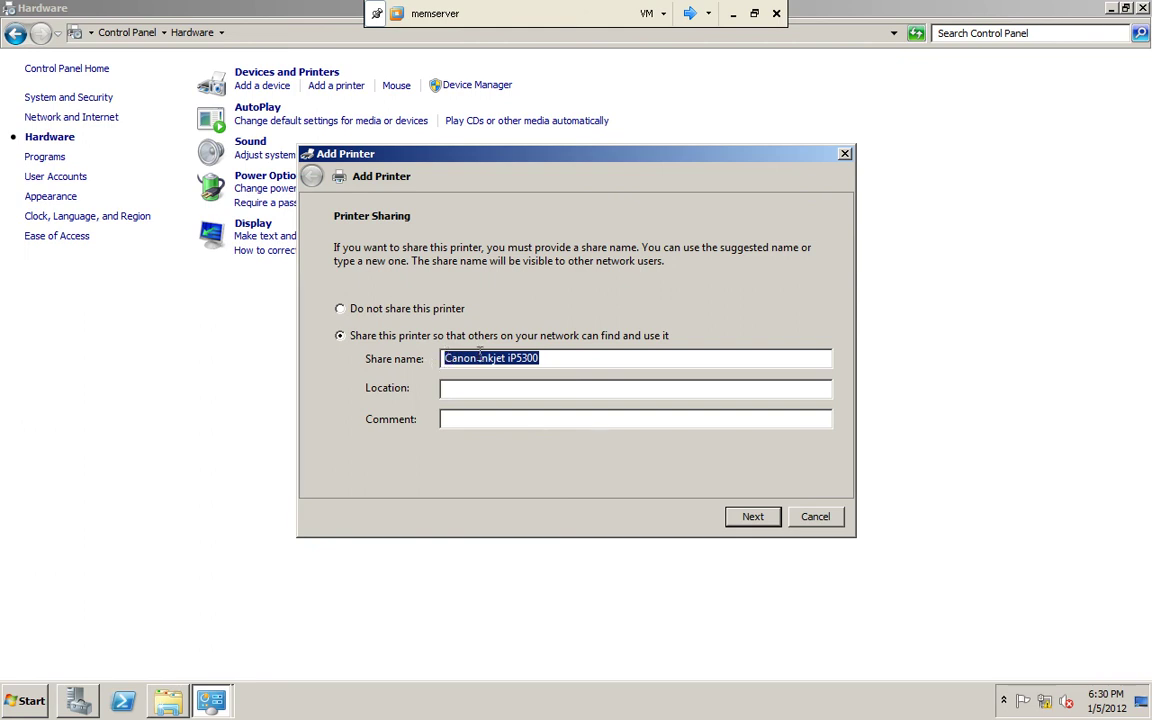
{"action": "left_click", "coordinate": [478, 357]}
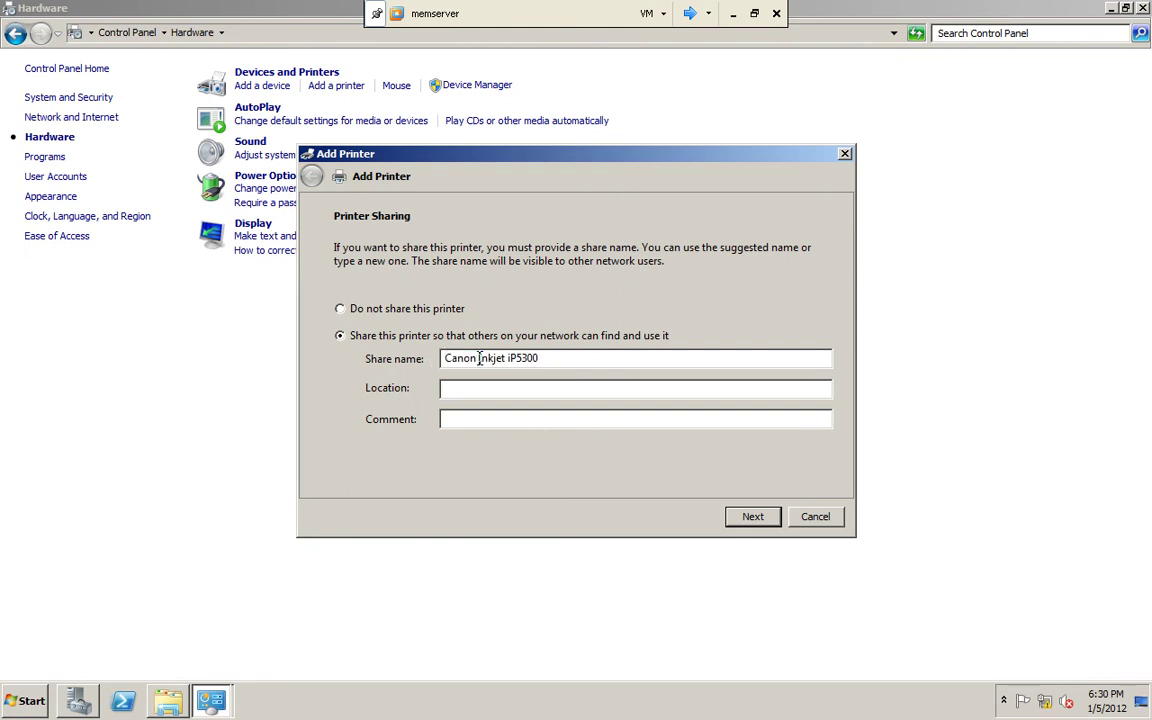
{"action": "left_click", "coordinate": [754, 518]}
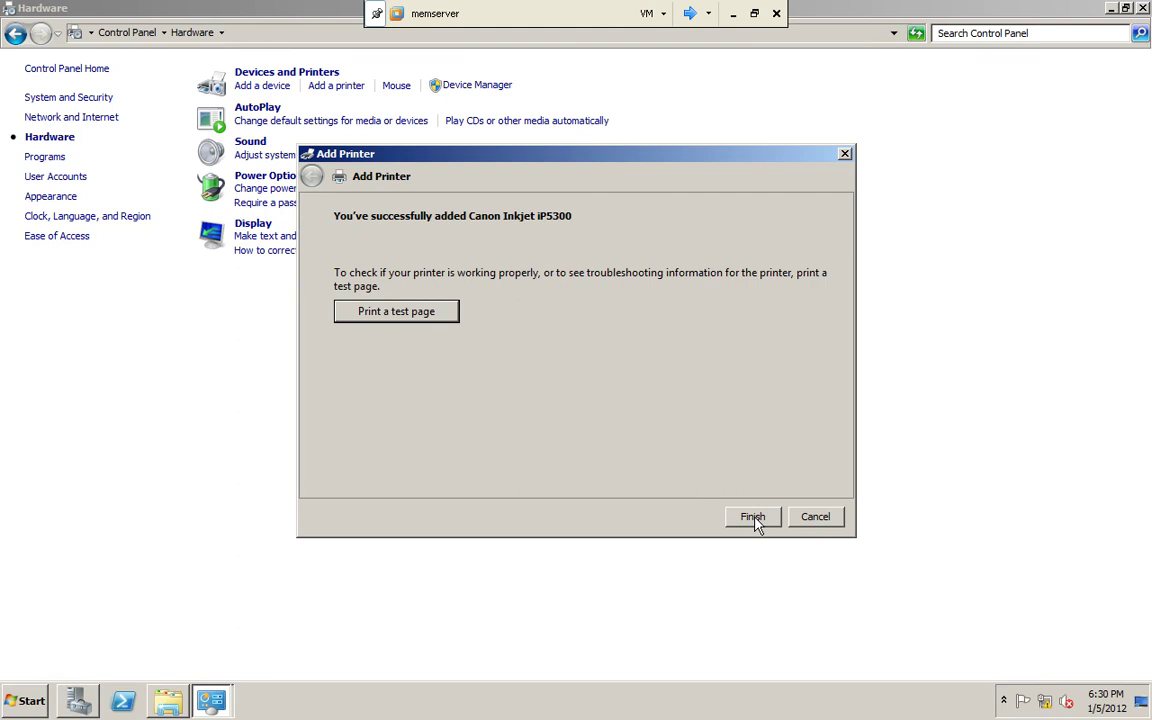
{"action": "left_click", "coordinate": [753, 518]}
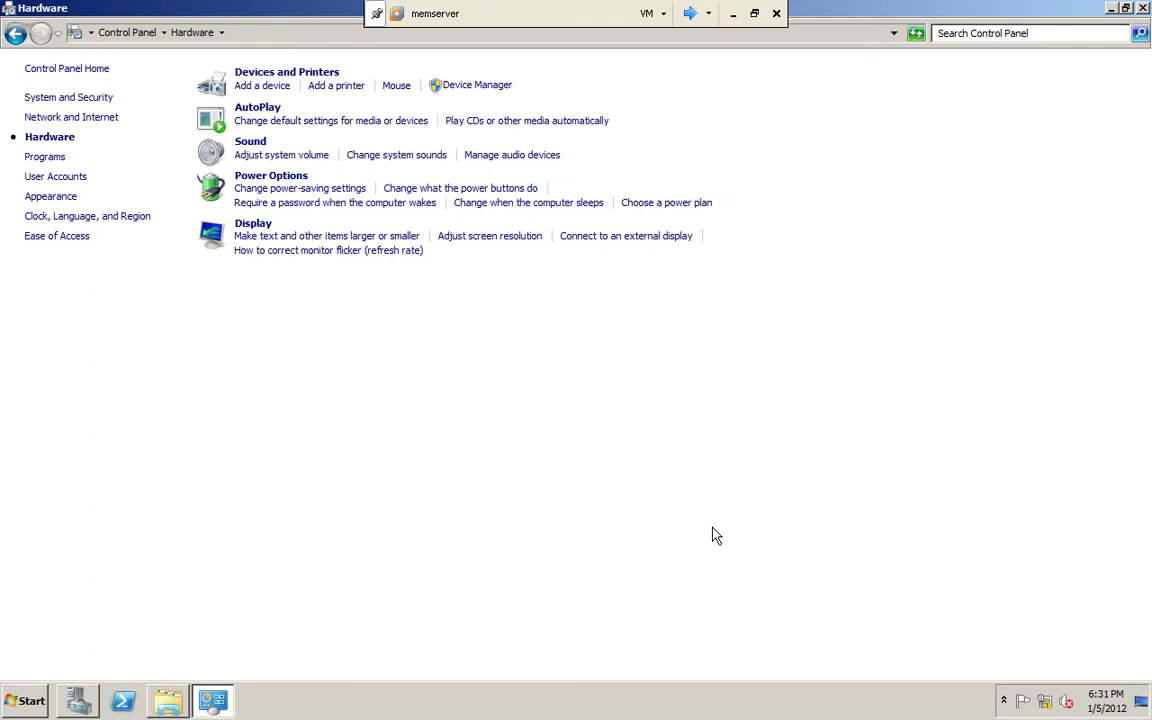
- Open Devices and Printers and select the Canon Inkjet iP5300 printer
{"action": "left_click", "coordinate": [33, 699]}
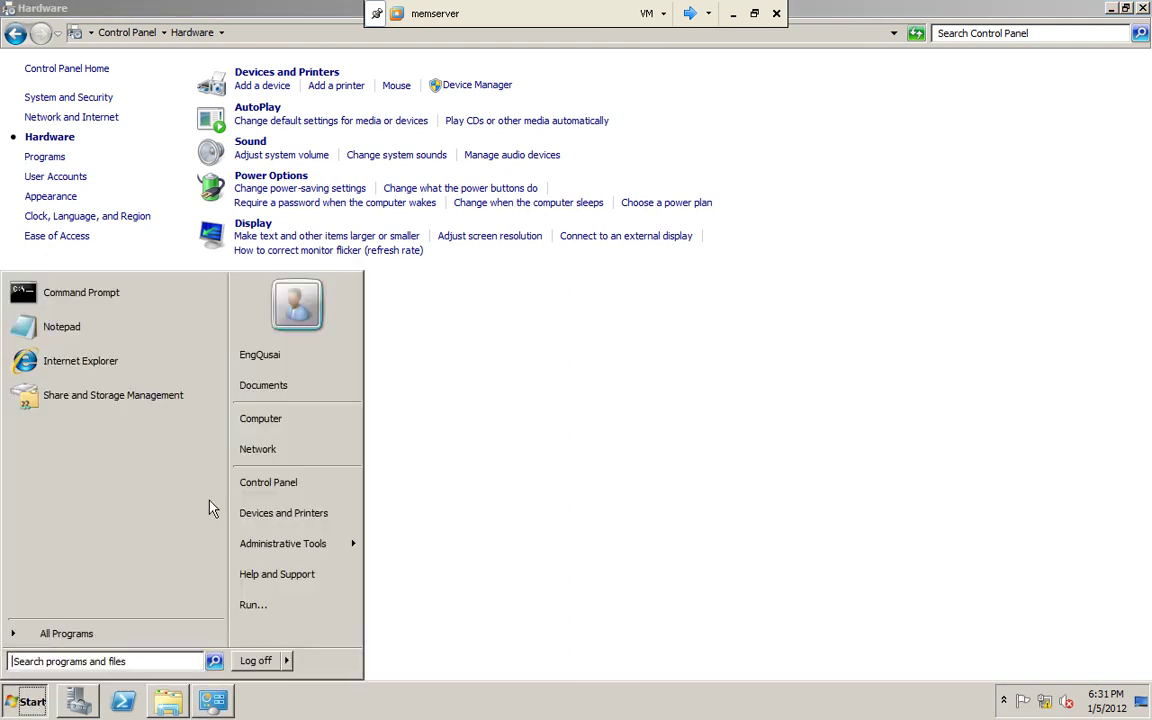
{"action": "left_click", "coordinate": [318, 513]}
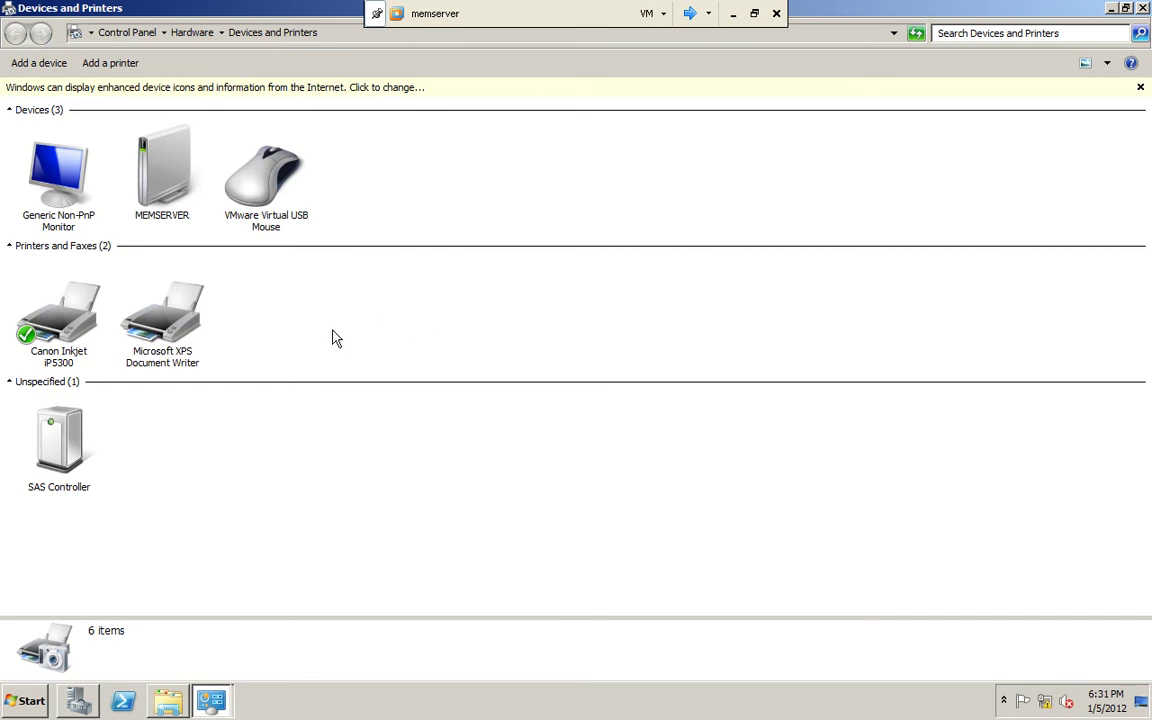
{"action": "left_click", "coordinate": [62, 320]}
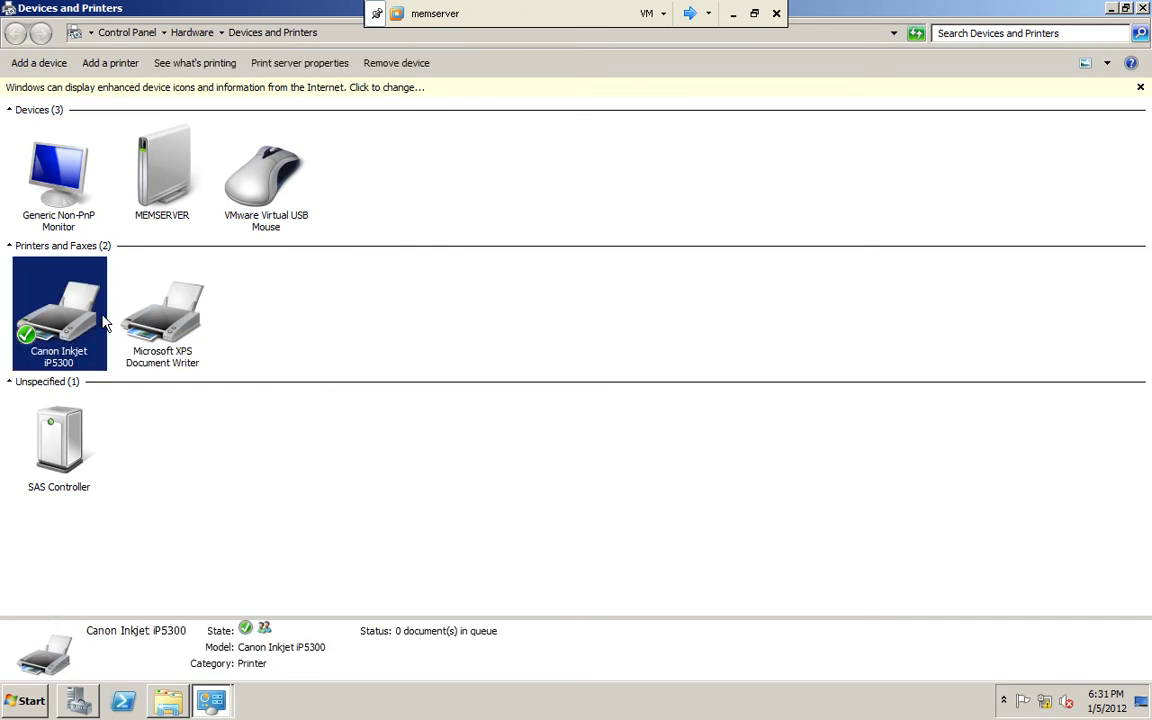
{"action": "left_click", "coordinate": [160, 480]}
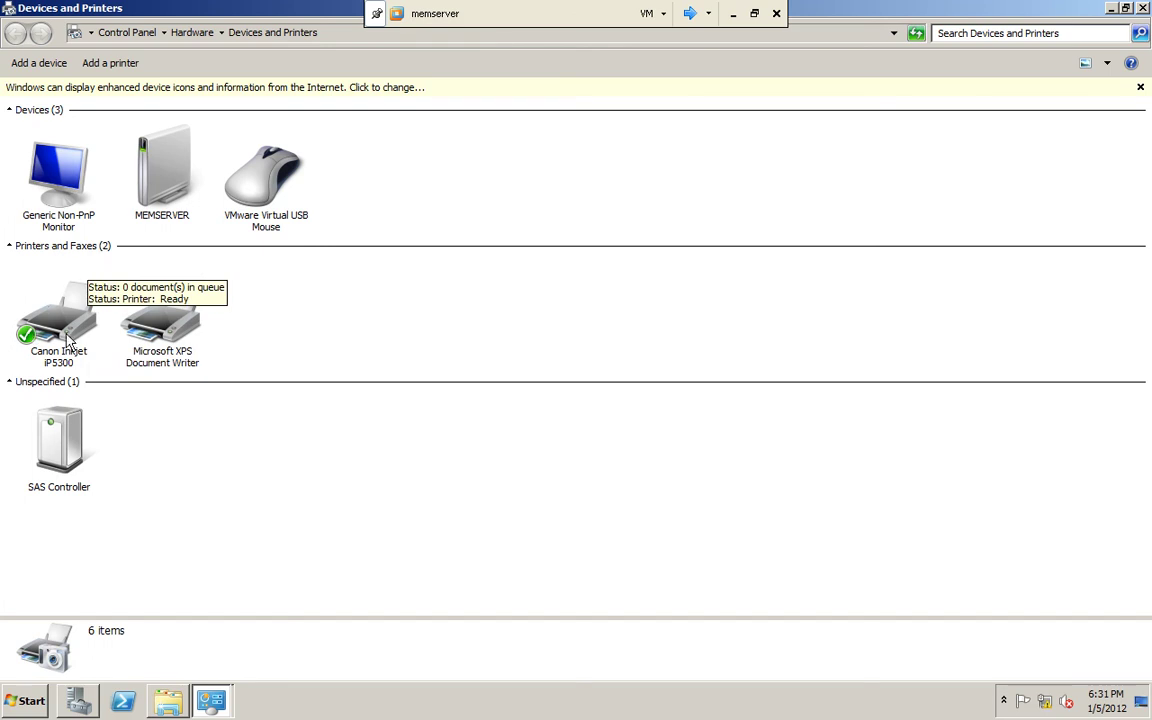
{"action": "left_click", "coordinate": [62, 300]}
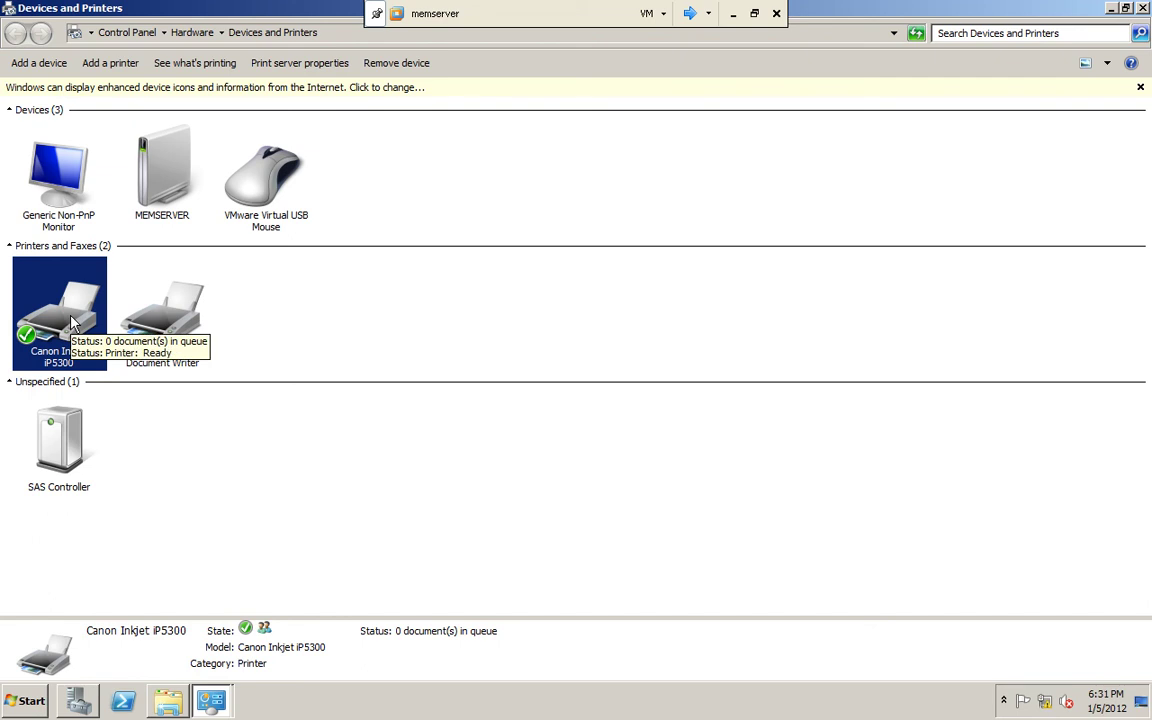
- Open the printer properties of the Canon Inkjet iP5300 and review its sharing settings
{"action": "right_click", "coordinate": [72, 322]}
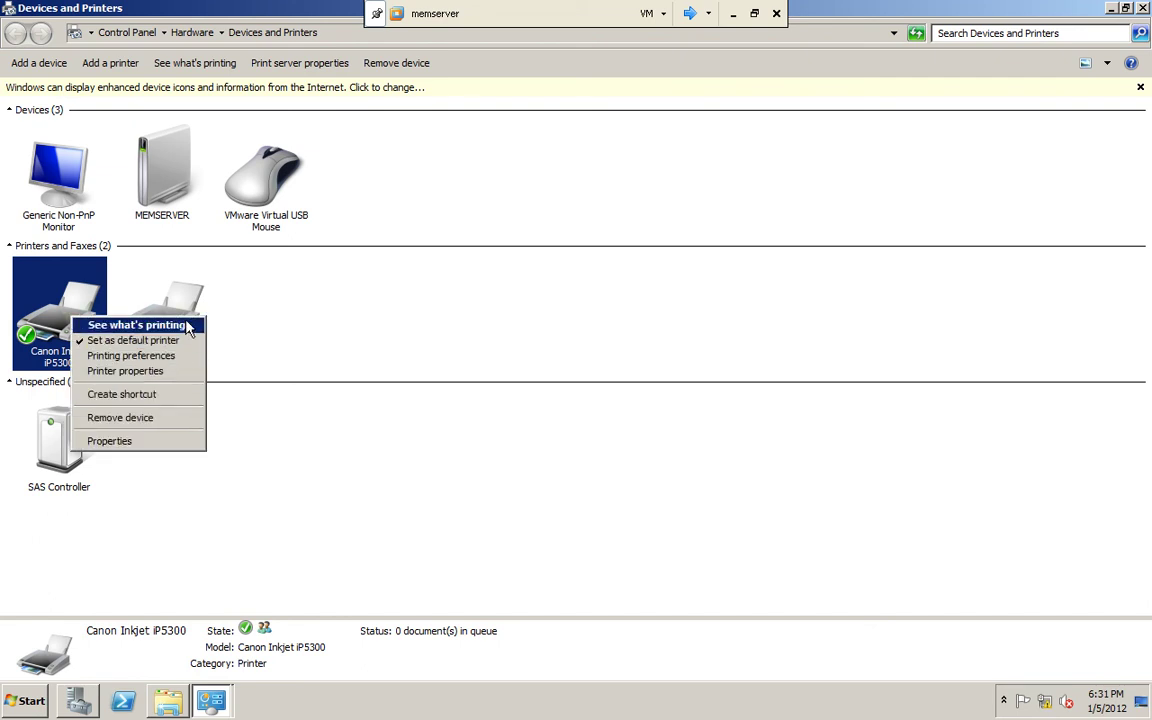
{"action": "left_click", "coordinate": [175, 374]}
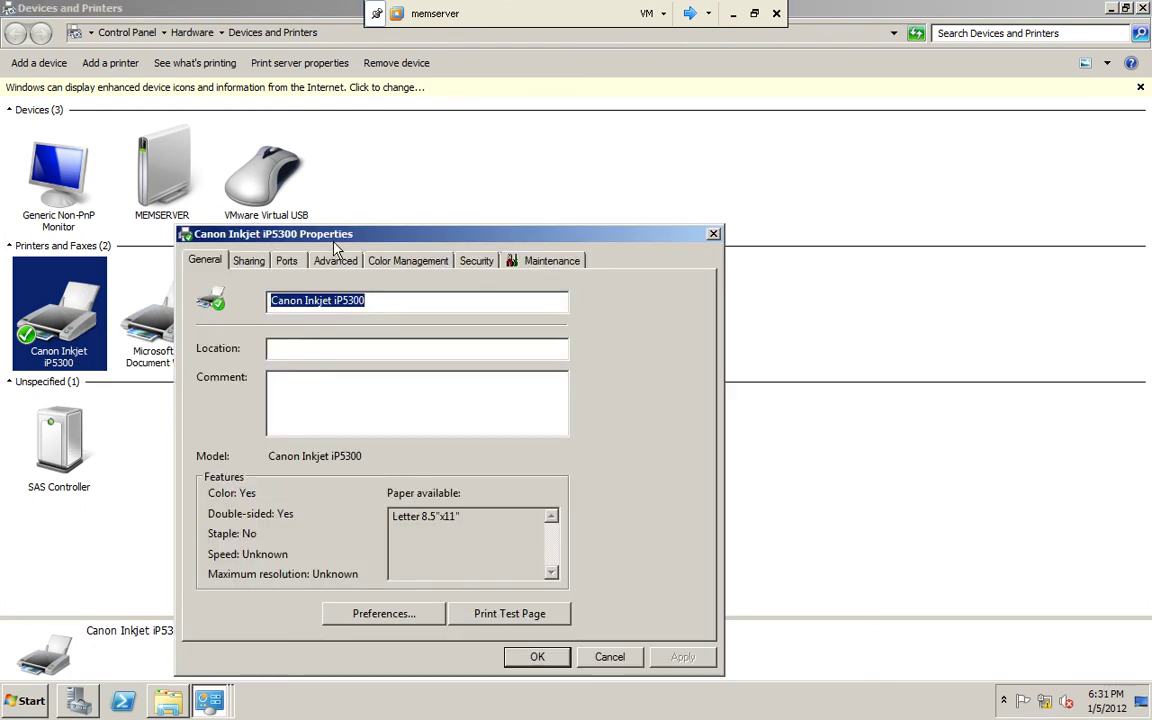
{"action": "left_click_drag", "start_coordinate": [340, 240], "coordinate": [358, 137]}
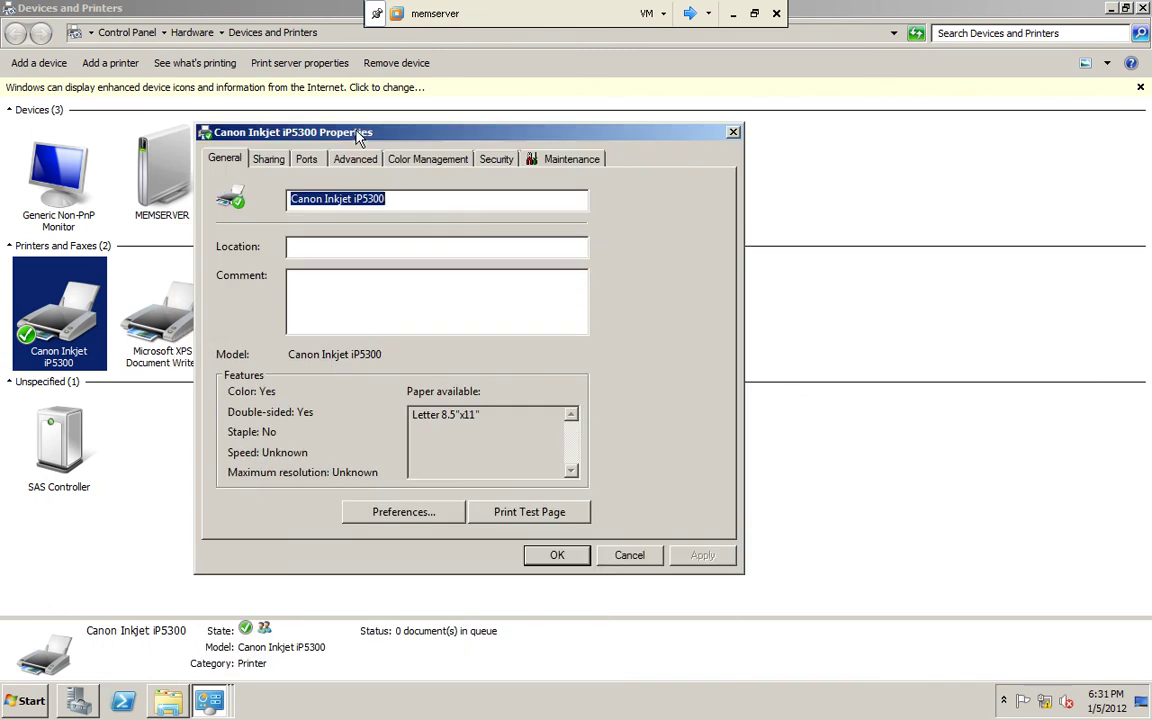
{"action": "left_click", "coordinate": [275, 162]}
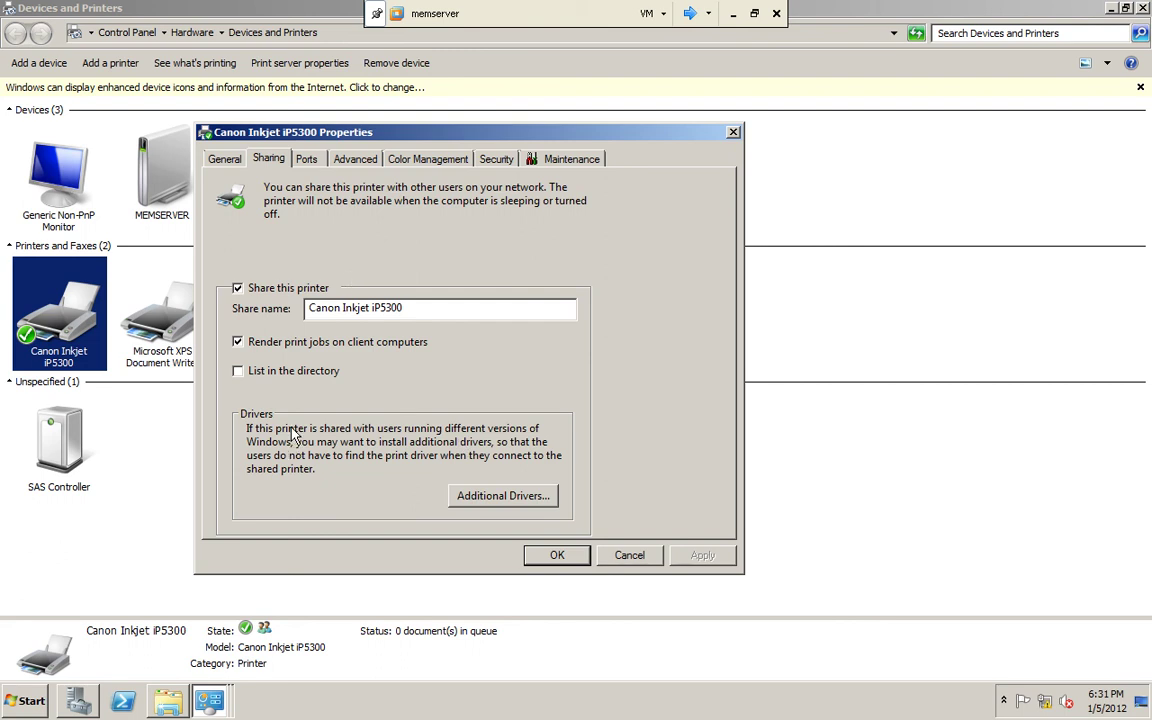
- Remove the Everyone group from the Canon Inkjet iP5300's security permissions
{"action": "left_click", "coordinate": [498, 160]}
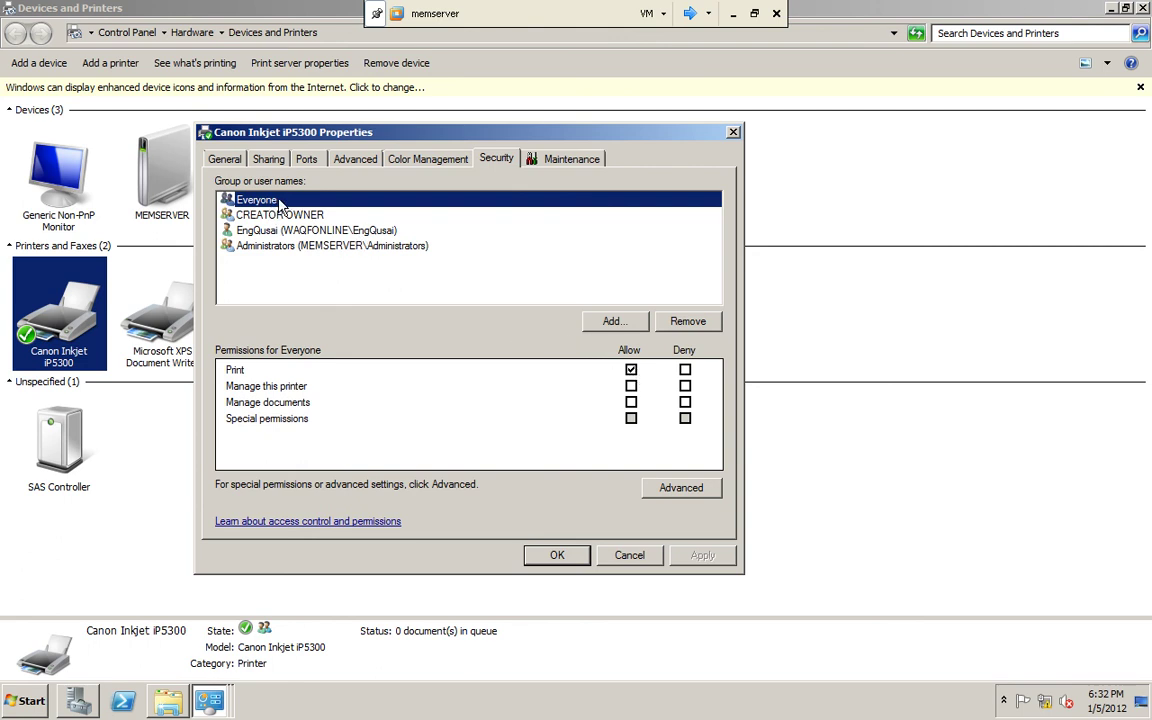
{"action": "left_click", "coordinate": [688, 321]}
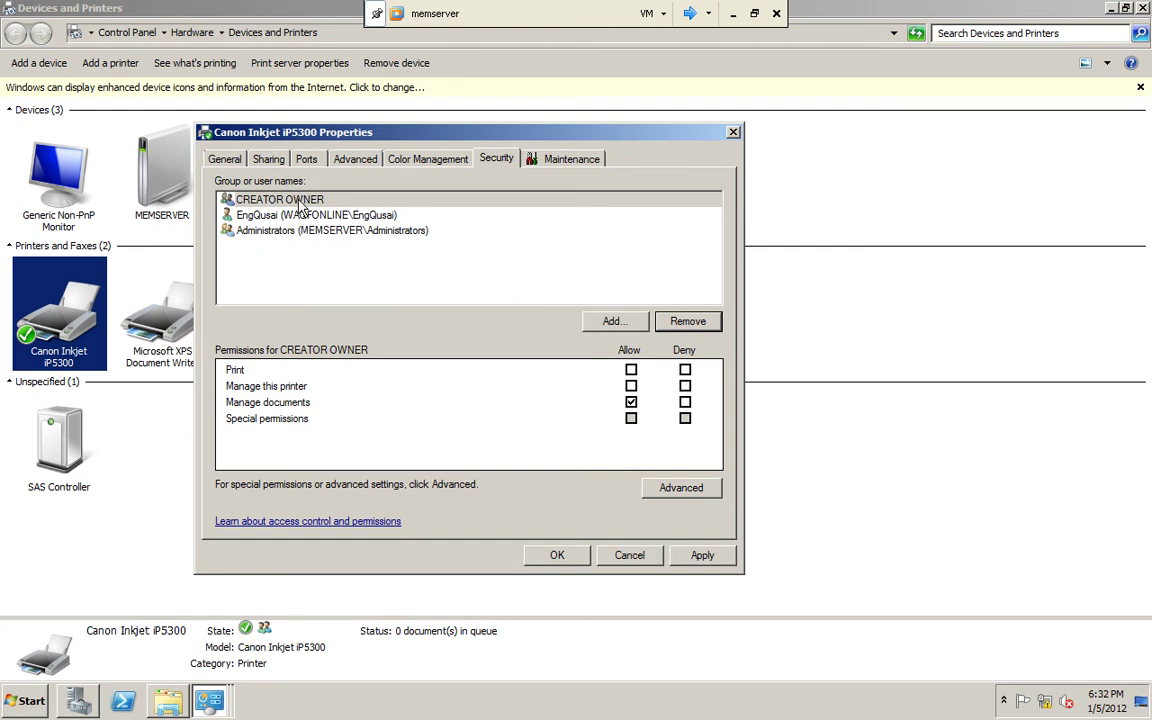
- Review the Canon Inkjet iP5300 permissions held by CREATOR OWNER, the Administrators group and the individual domain user account
{"action": "left_click", "coordinate": [273, 213]}
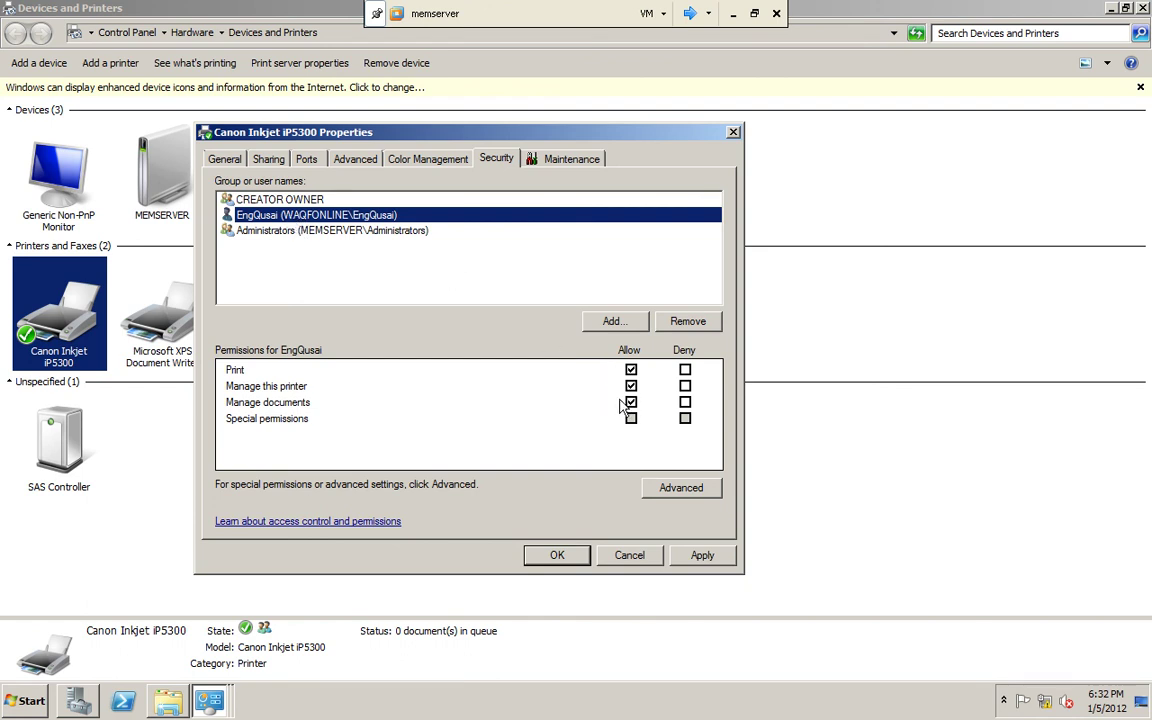
{"action": "left_click", "coordinate": [298, 231]}
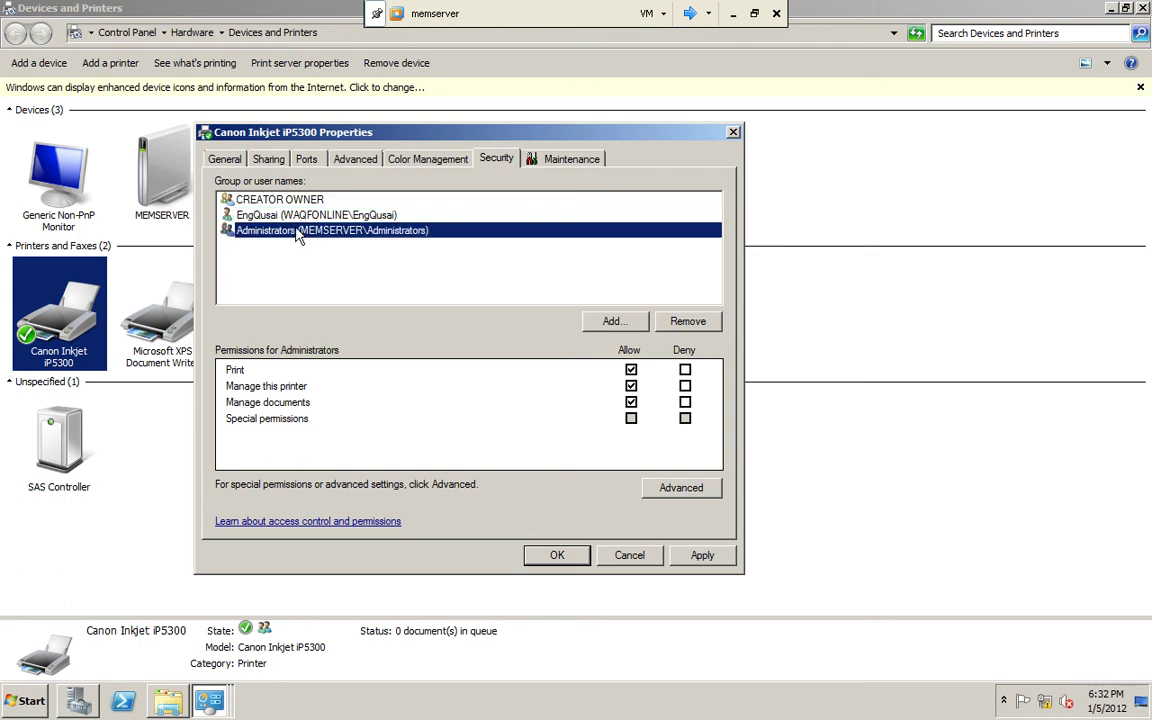
{"action": "left_click", "coordinate": [272, 202]}
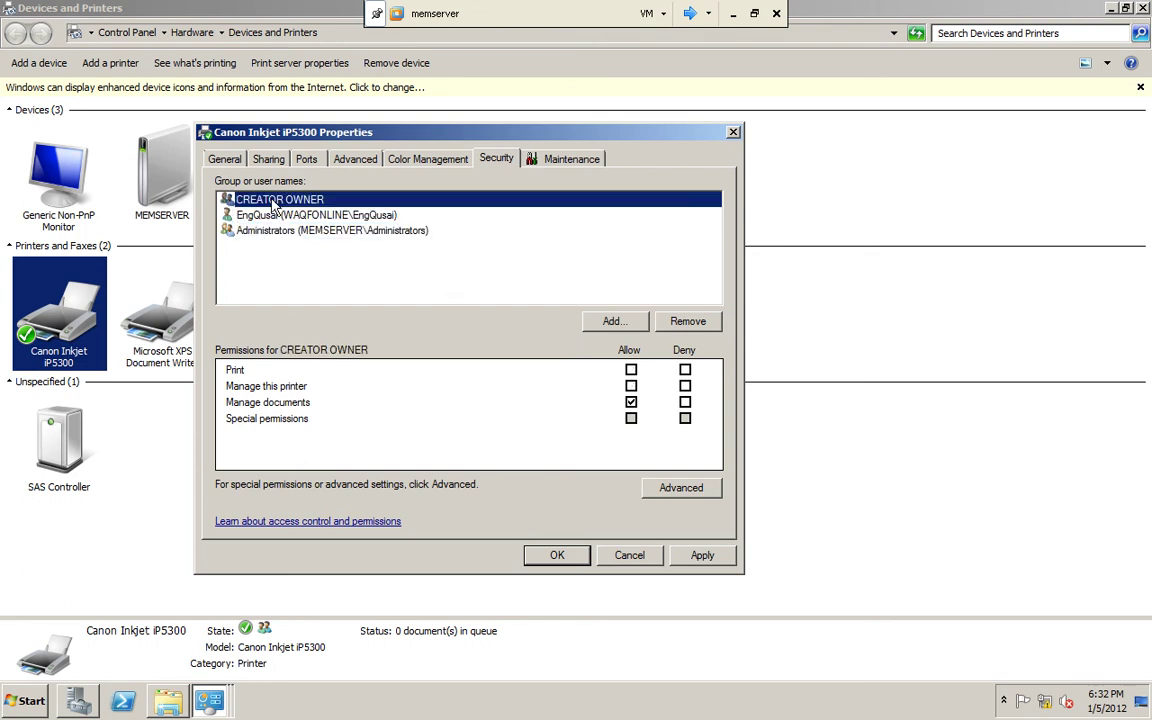
{"action": "left_click", "coordinate": [335, 234]}
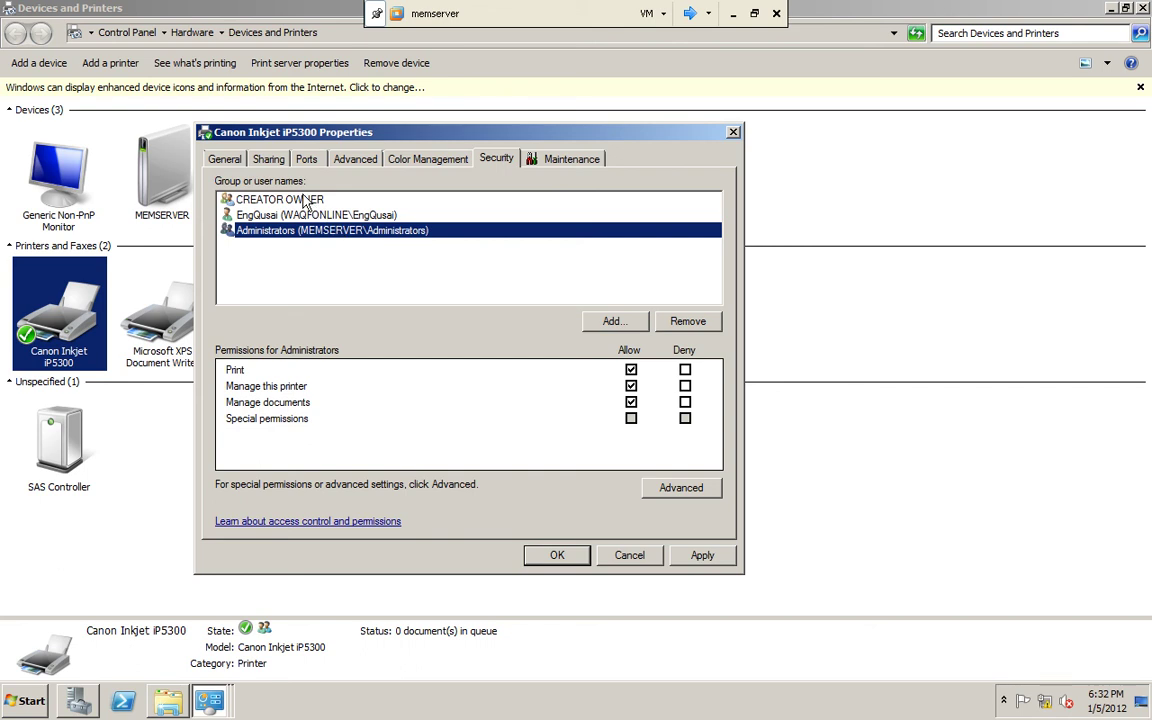
{"action": "left_click", "coordinate": [307, 201]}
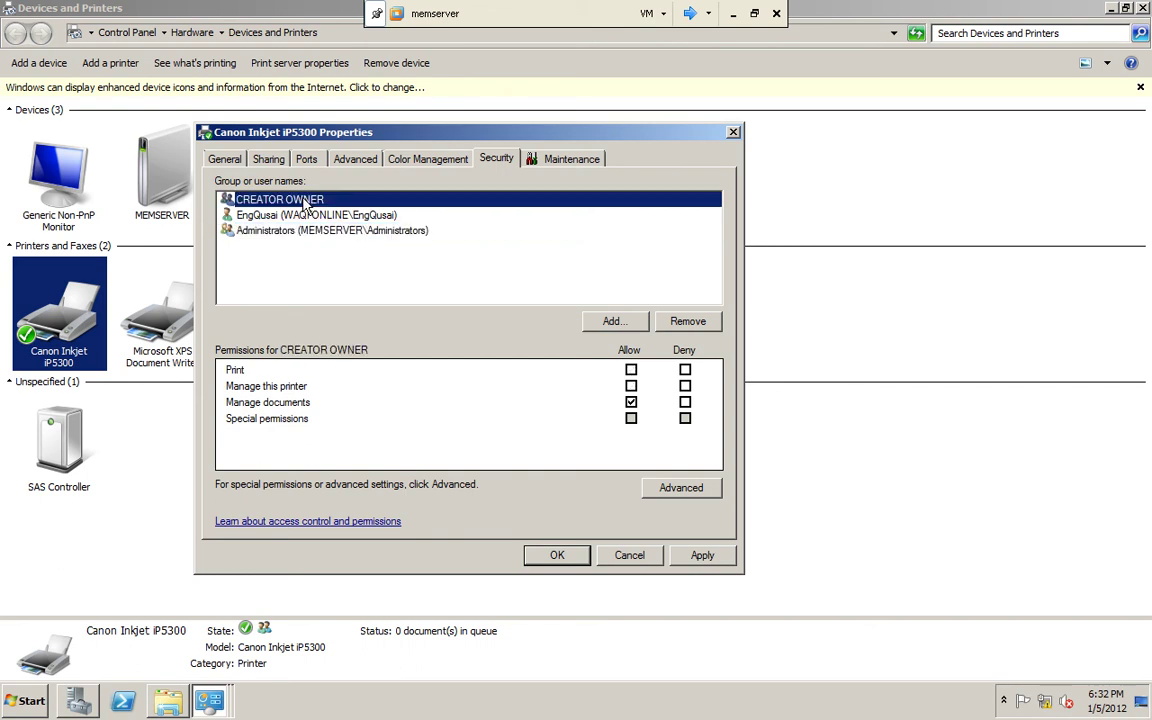
- Add the SalesManager and SalesUsers groups to the printer's security permissions by checking the name "sale" in the waqfonline.com domain
{"action": "left_click", "coordinate": [613, 322]}
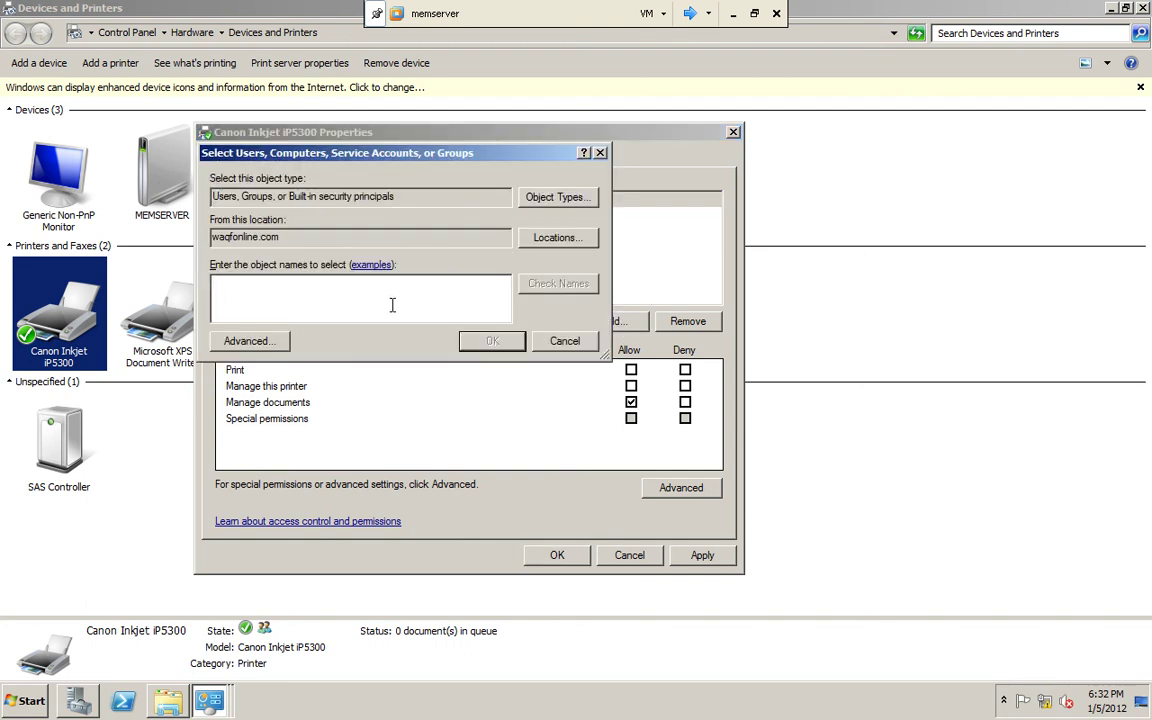
{"action": "type", "text": "sale"}
{"action": "left_click", "coordinate": [558, 285]}
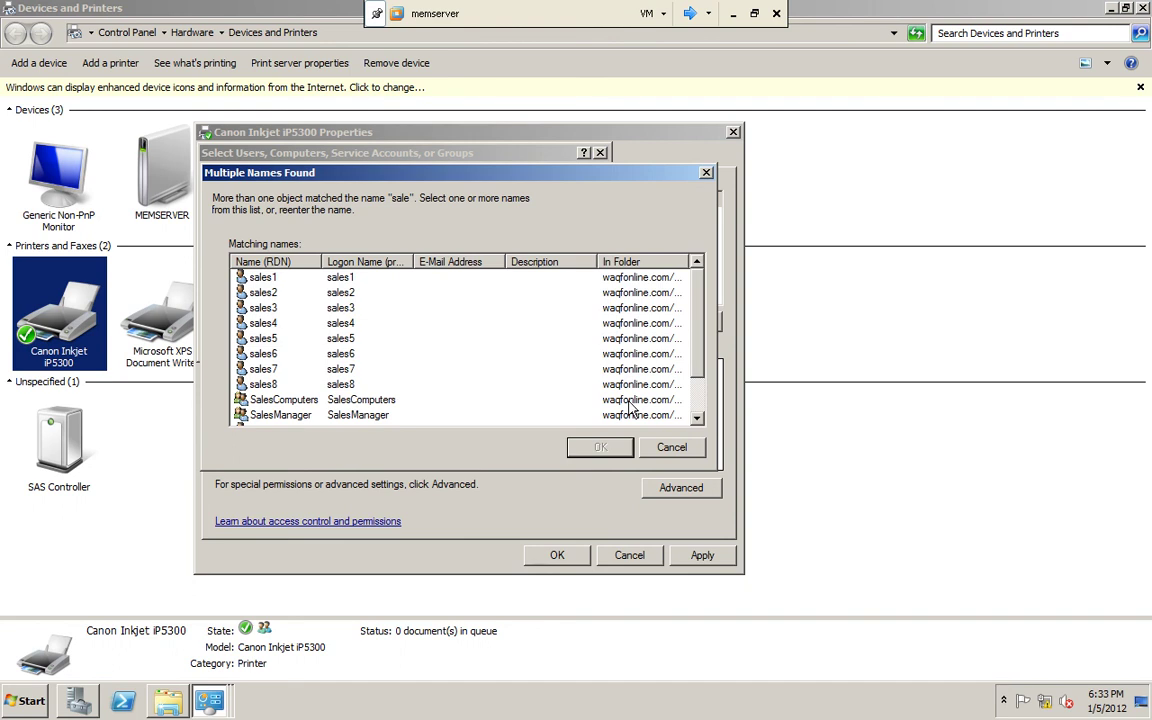
{"action": "scroll", "coordinate": [629, 372], "scroll_direction": "down", "scroll_amount": 1}
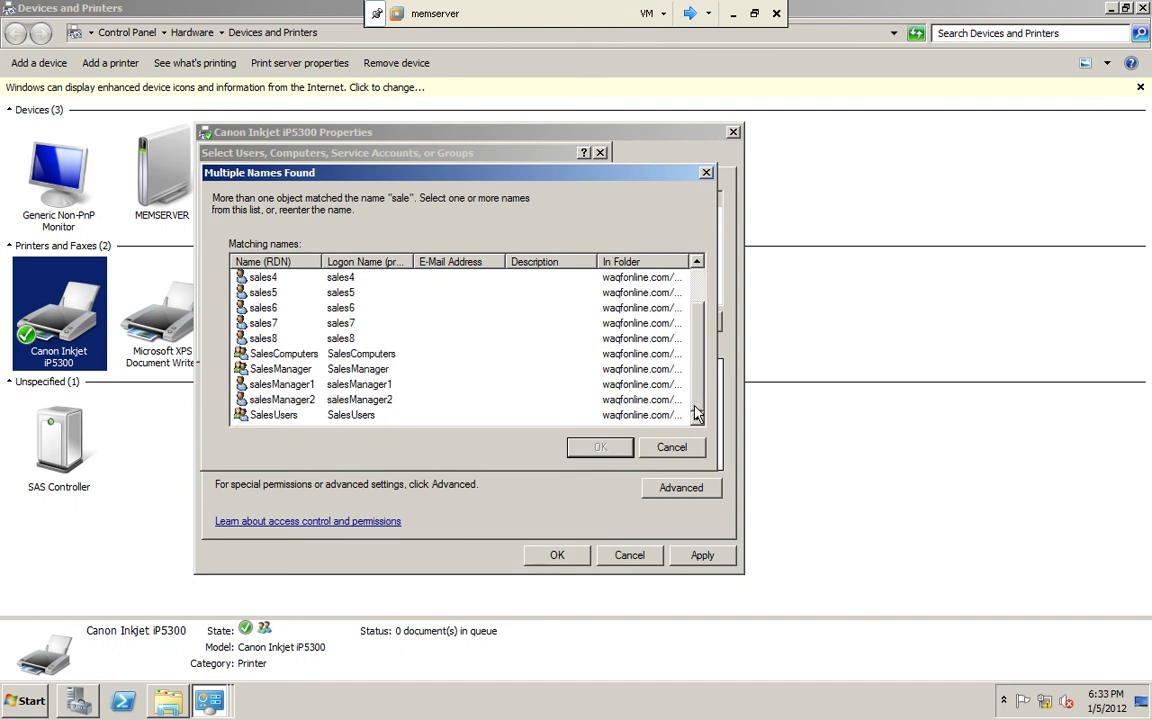
{"action": "left_click", "coordinate": [286, 372]}
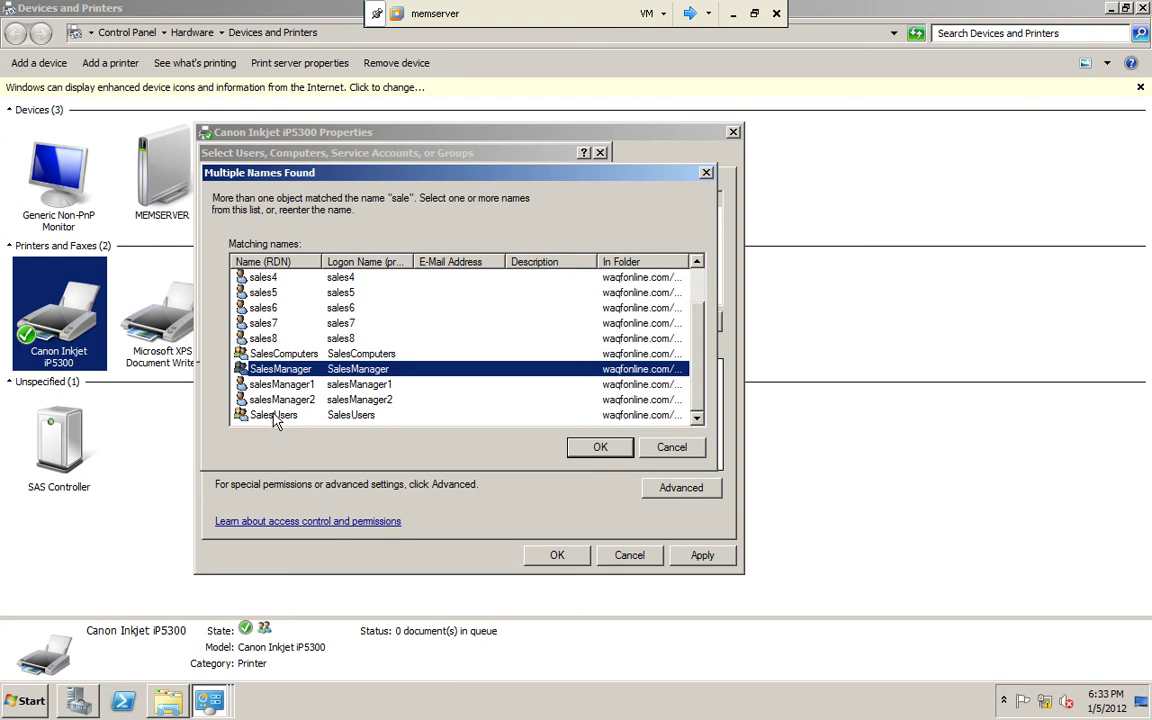
{"action": "left_click", "coordinate": [276, 418], "text": "ctrl"}
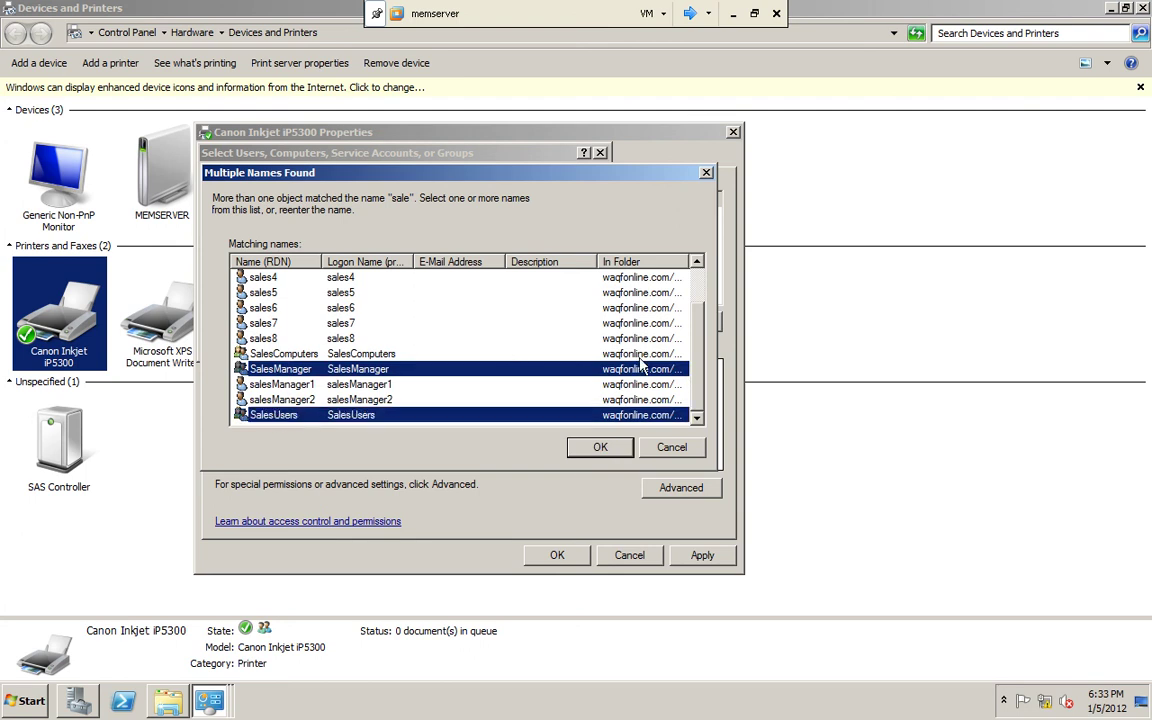
{"action": "left_click", "coordinate": [600, 447]}
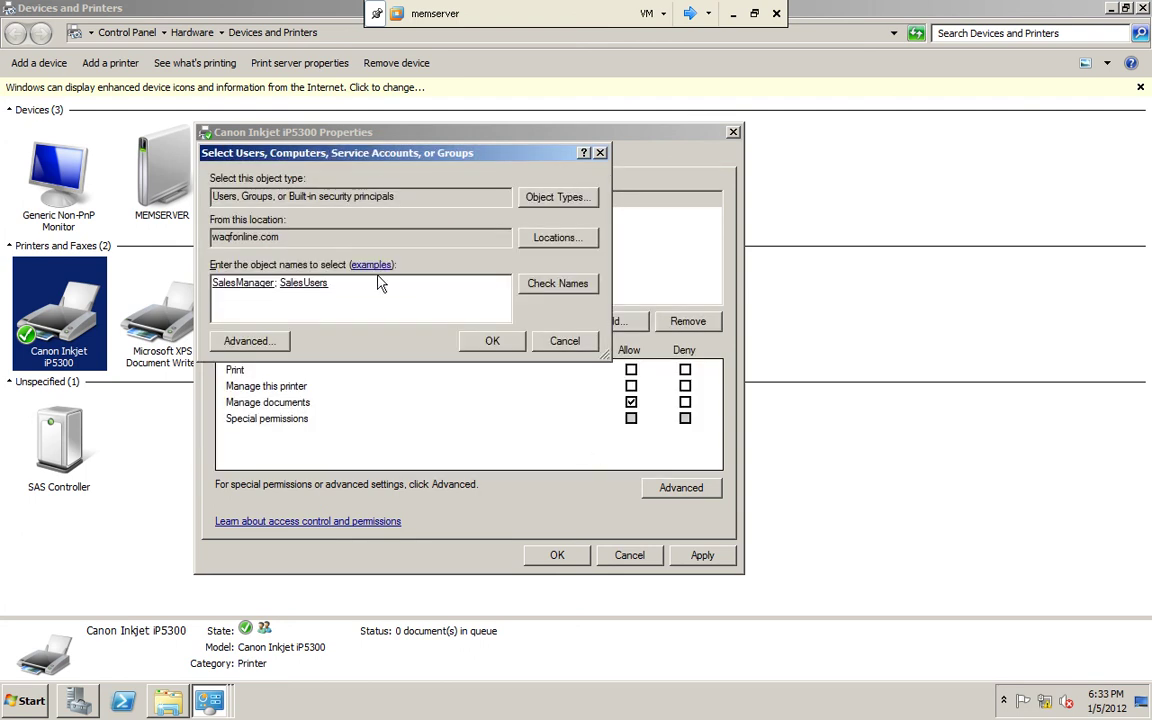
{"action": "left_click", "coordinate": [493, 342]}
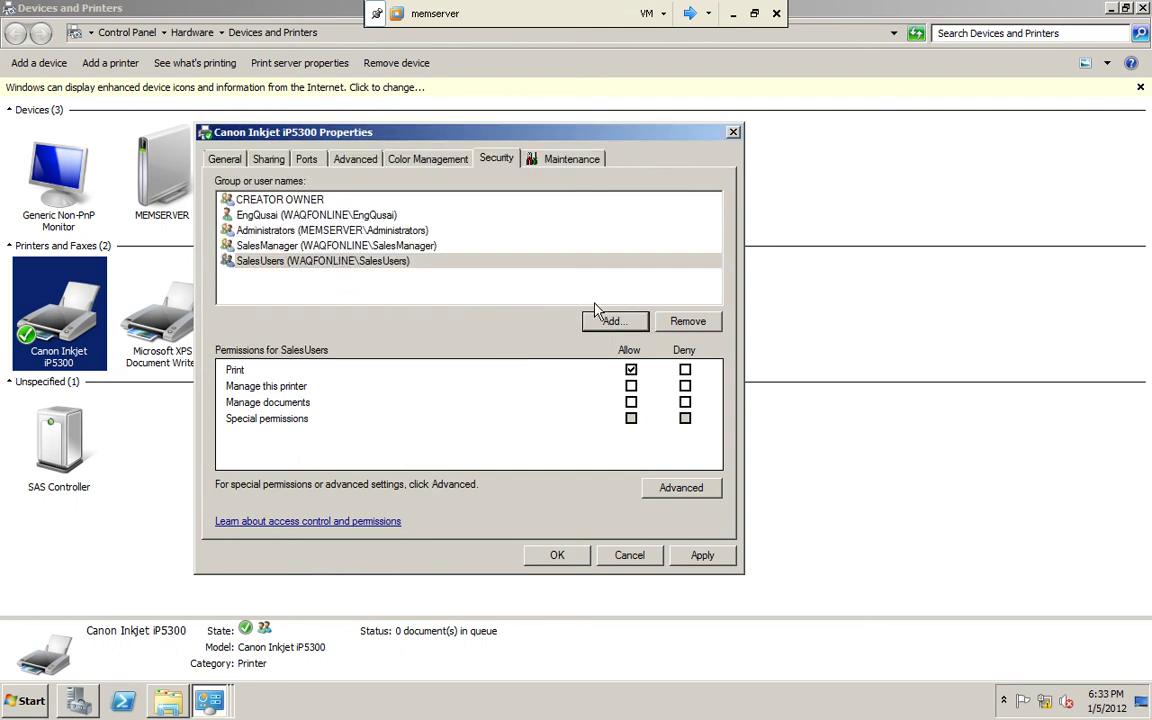
- Add the ITManagers and ITusers domain groups to the printer's security permissions by checking the name "it"
{"action": "left_click", "coordinate": [632, 321]}
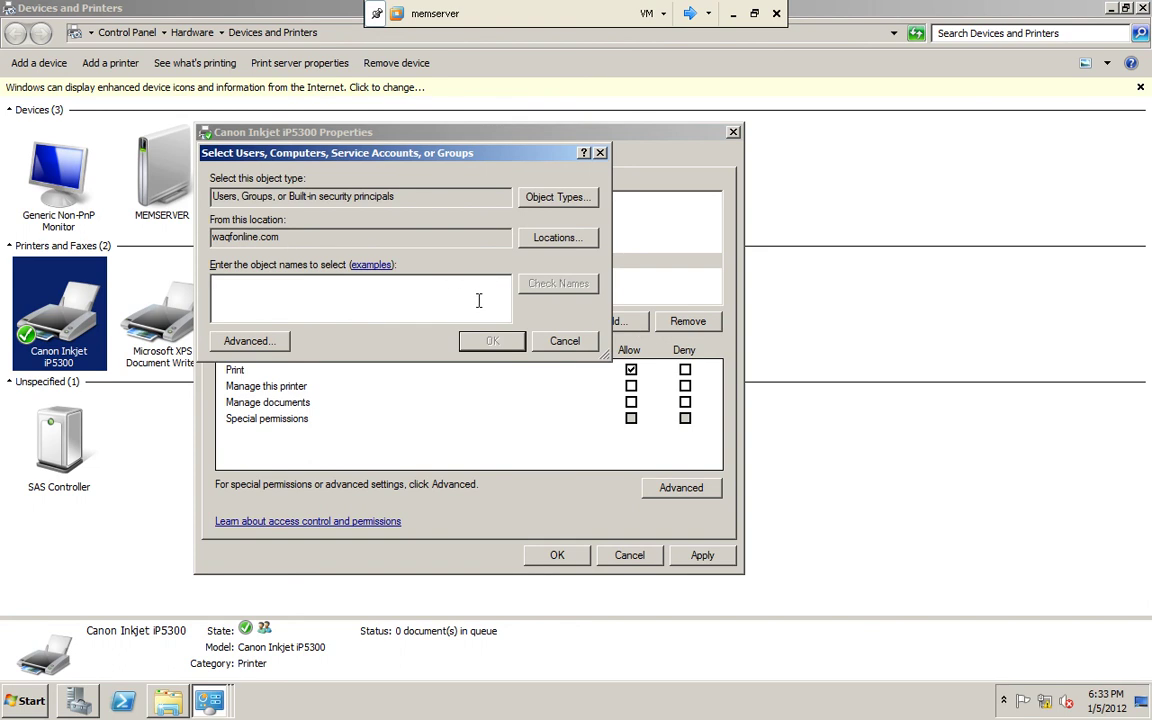
{"action": "type", "text": "t"}
{"action": "left_click", "coordinate": [560, 283]}
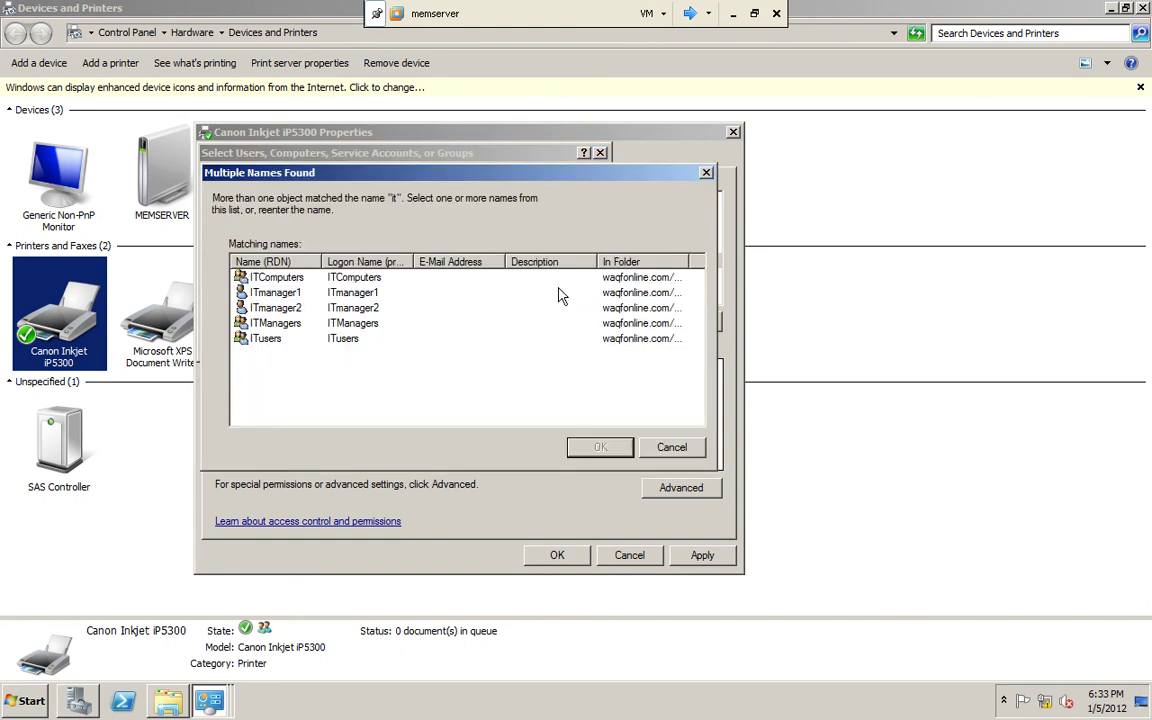
{"action": "left_click", "coordinate": [262, 324]}
{"action": "left_click", "coordinate": [258, 340], "text": "ctrl"}
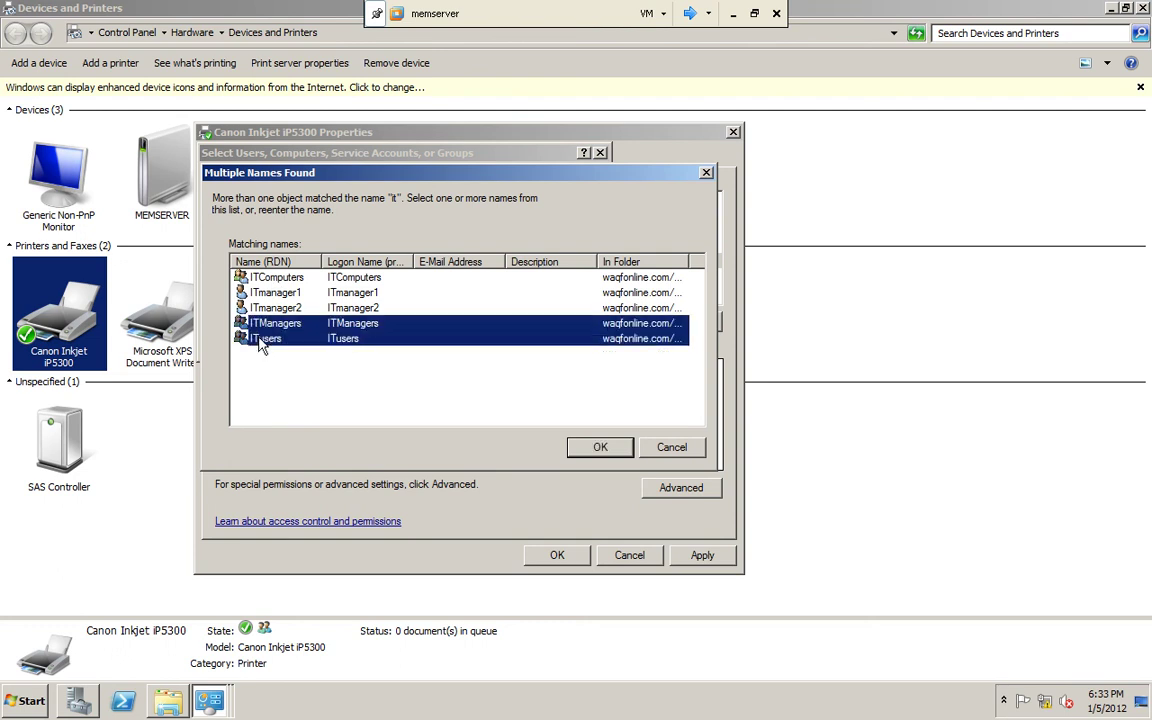
{"action": "left_click", "coordinate": [600, 449]}
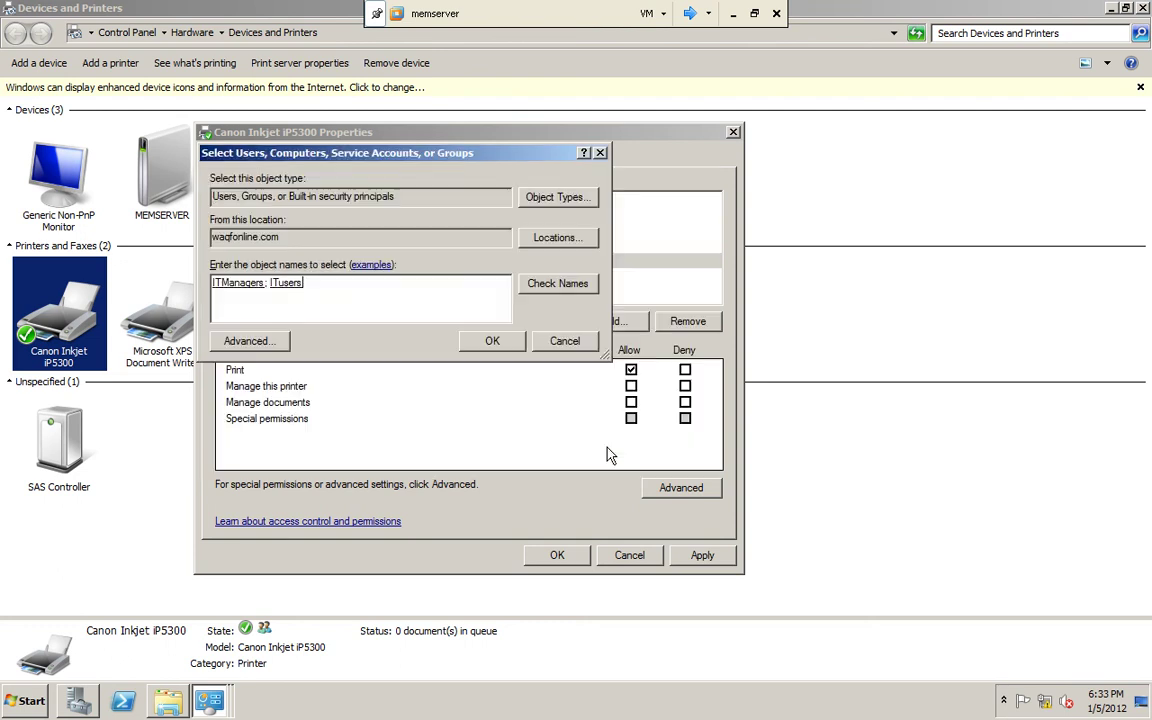
{"action": "left_click", "coordinate": [505, 344]}
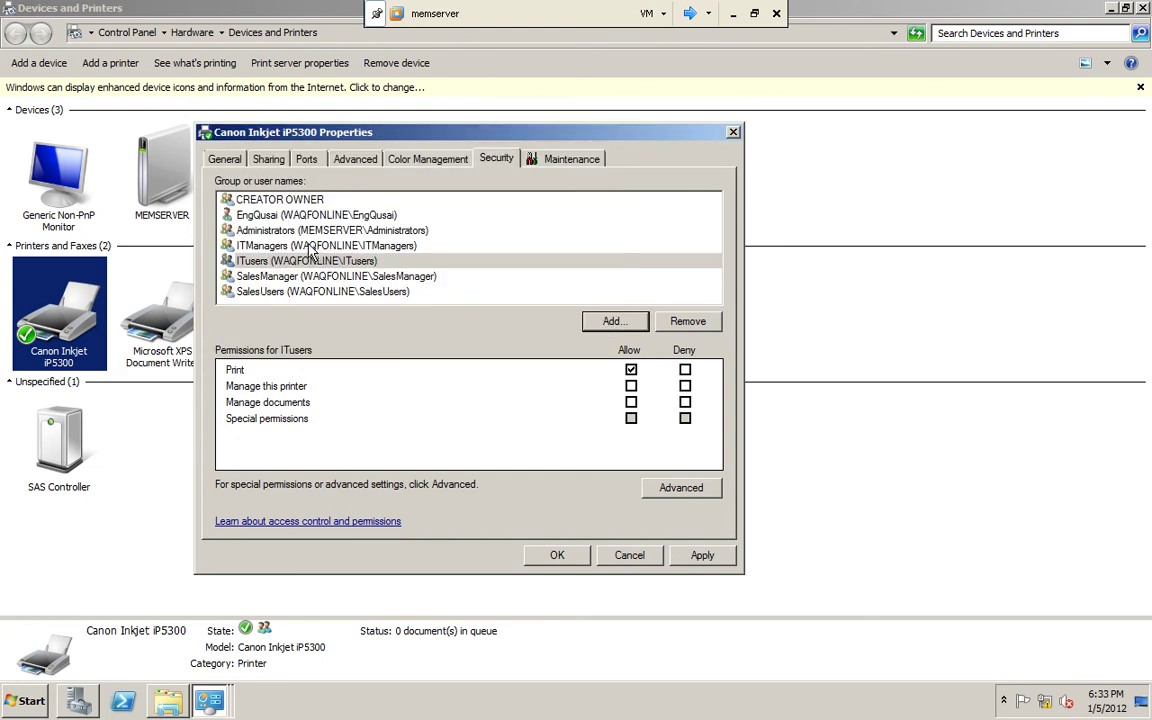
- Deny the SalesUsers group the Print, Manage this printer and Manage documents permissions
{"action": "left_click", "coordinate": [311, 247]}
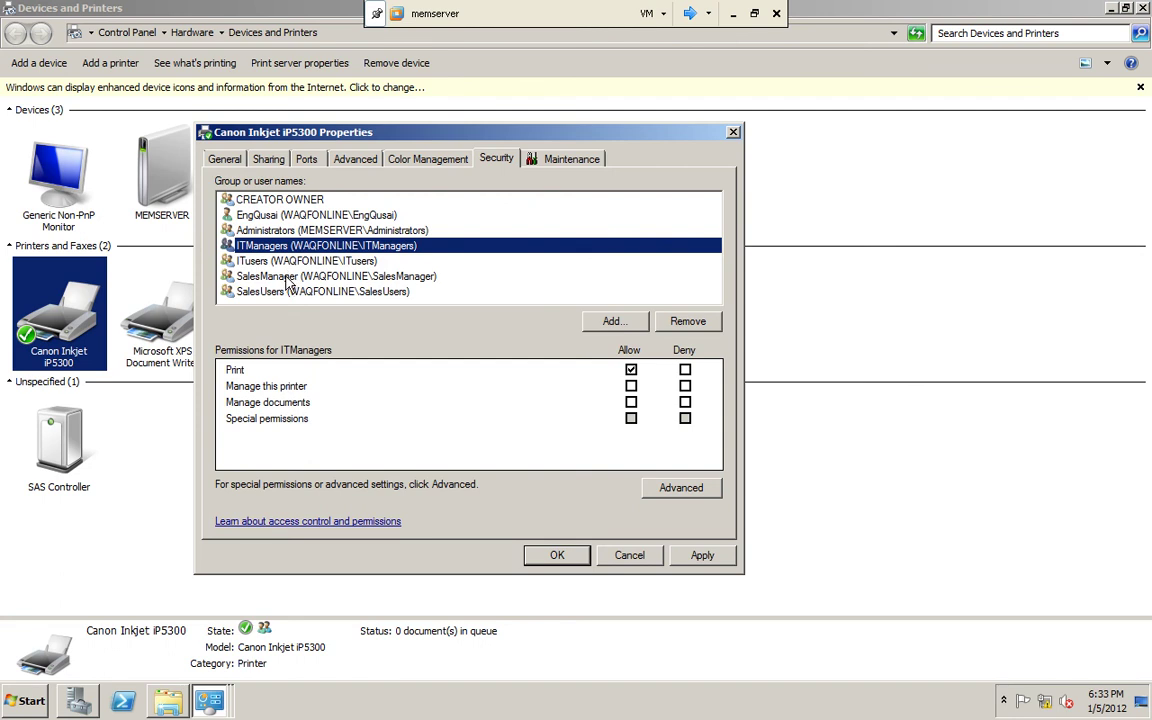
{"action": "left_click", "coordinate": [288, 291]}
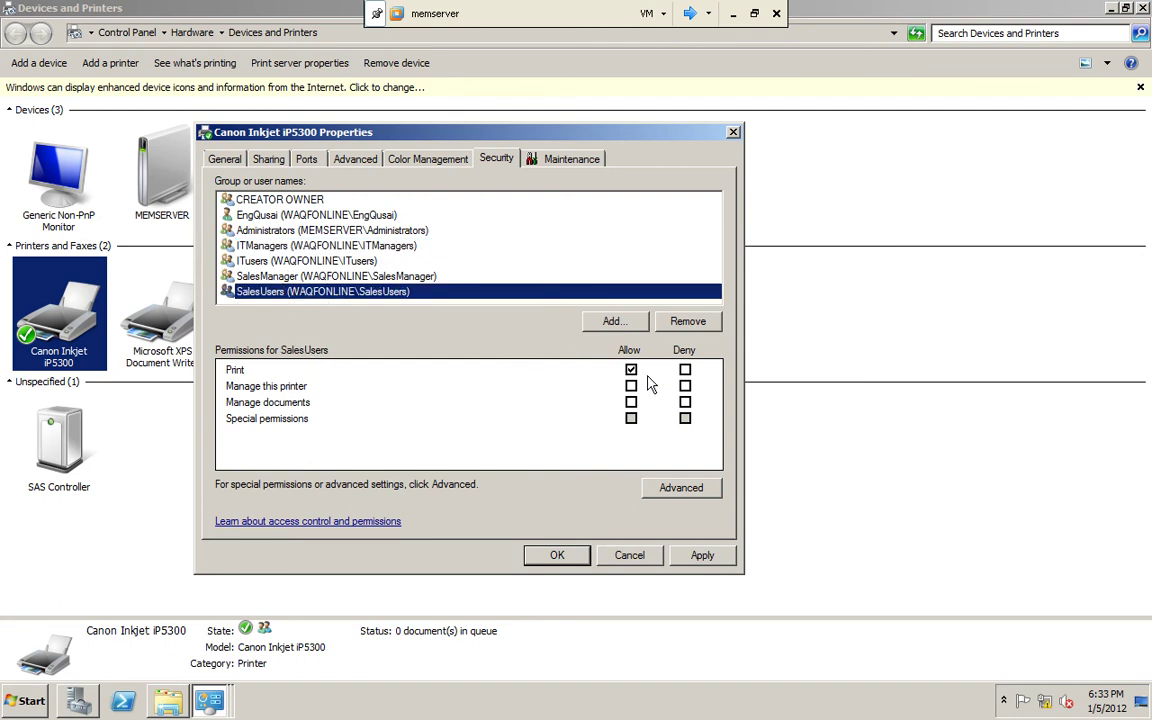
{"action": "left_click", "coordinate": [685, 370]}
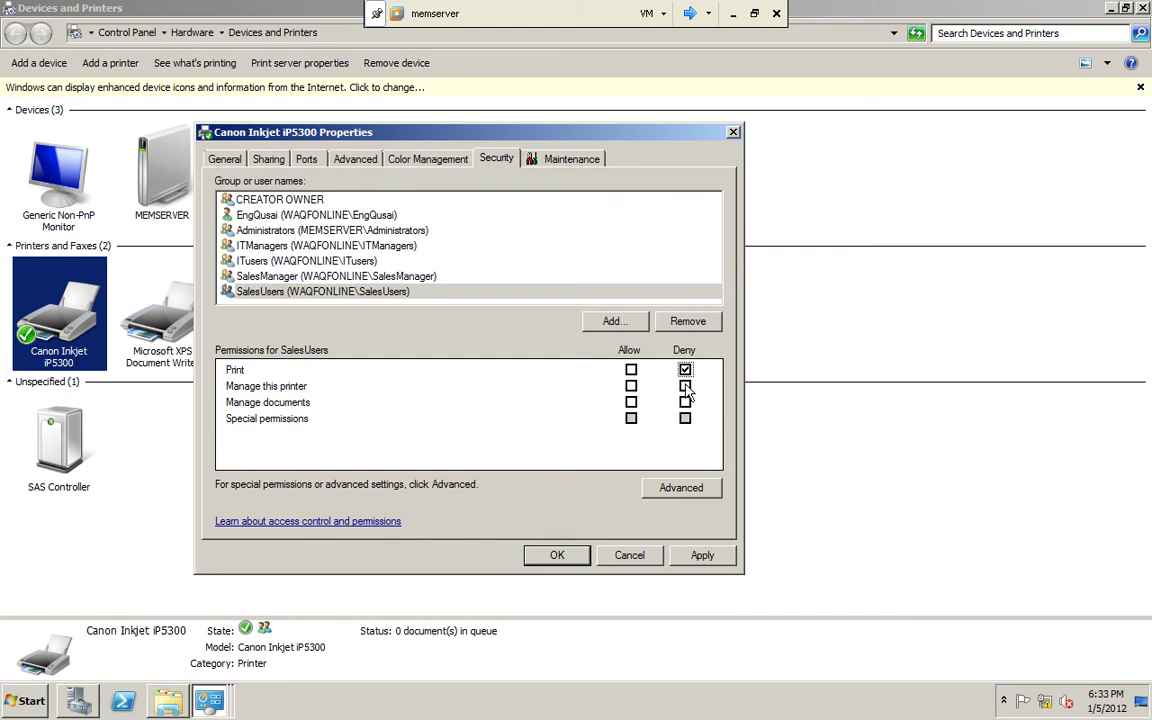
{"action": "left_click", "coordinate": [685, 386]}
{"action": "left_click", "coordinate": [686, 404]}
- Check the SalesManager group's permissions and allow the ITusers group Print and Manage this printer
{"action": "left_click", "coordinate": [263, 277]}
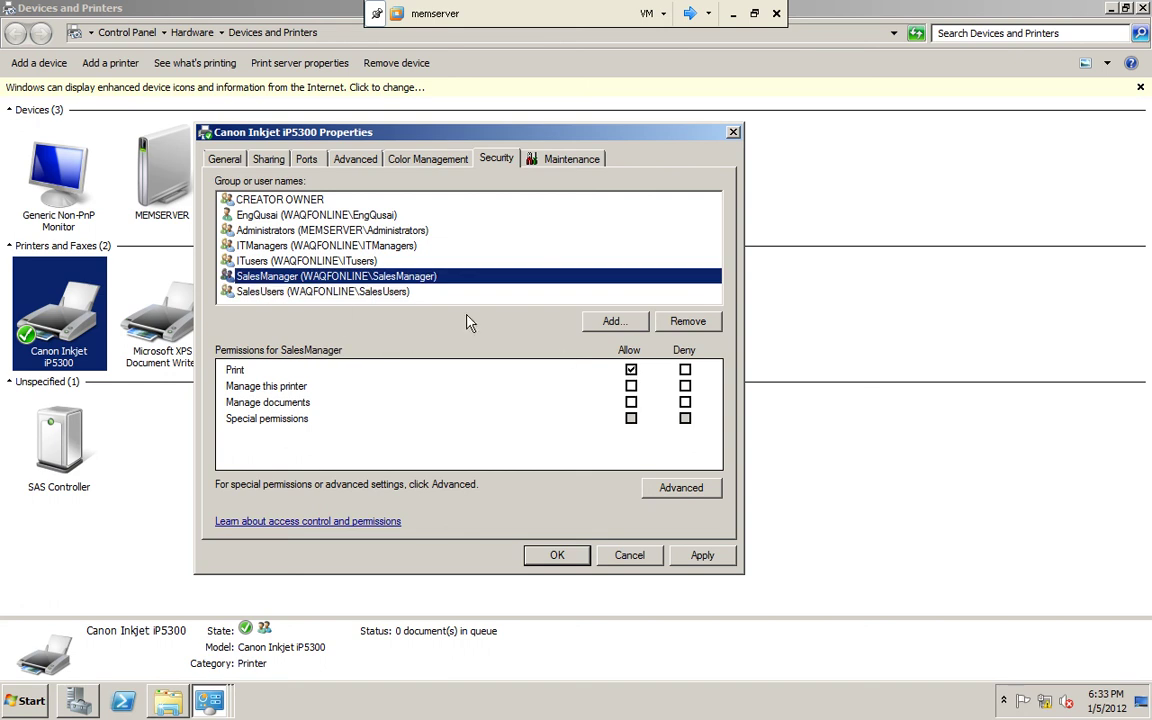
{"action": "left_click", "coordinate": [255, 262]}
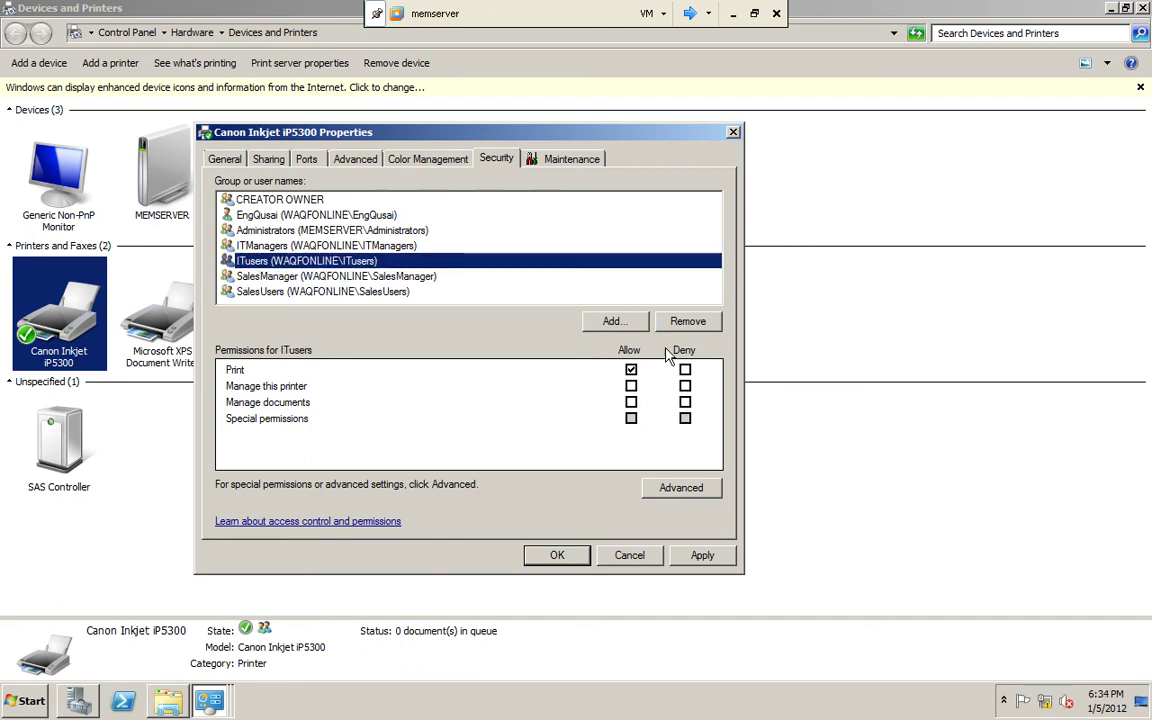
{"action": "left_click", "coordinate": [631, 370]}
{"action": "left_click", "coordinate": [631, 370]}
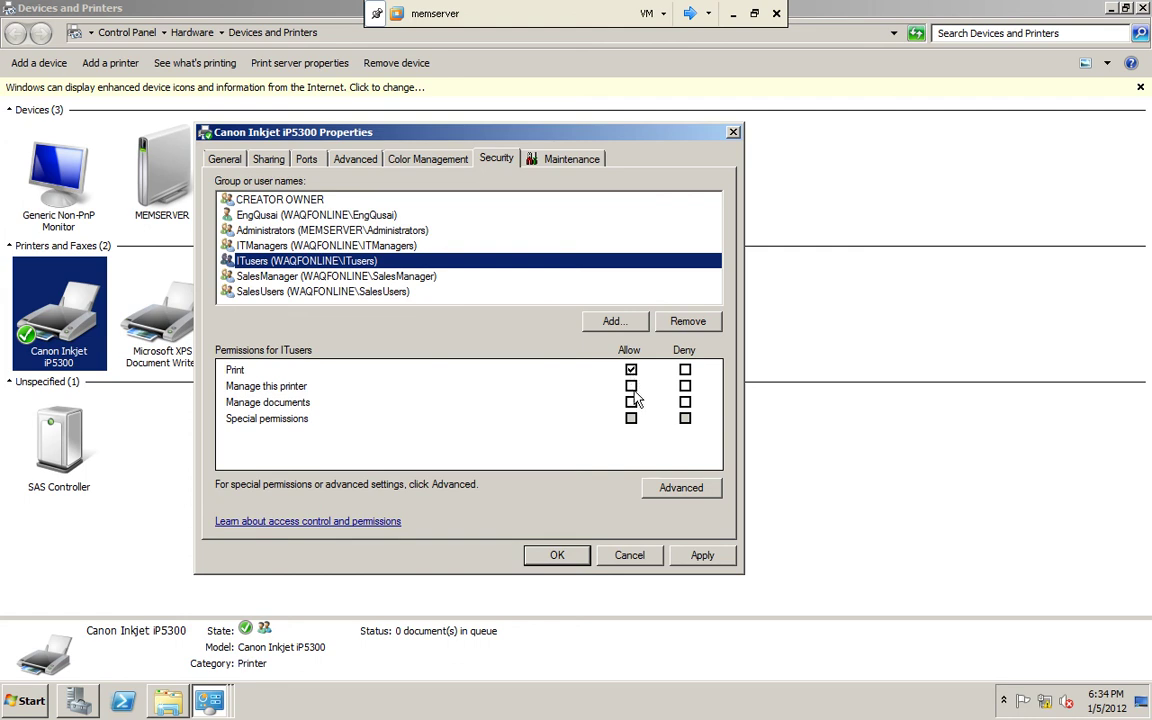
{"action": "left_click", "coordinate": [632, 388]}
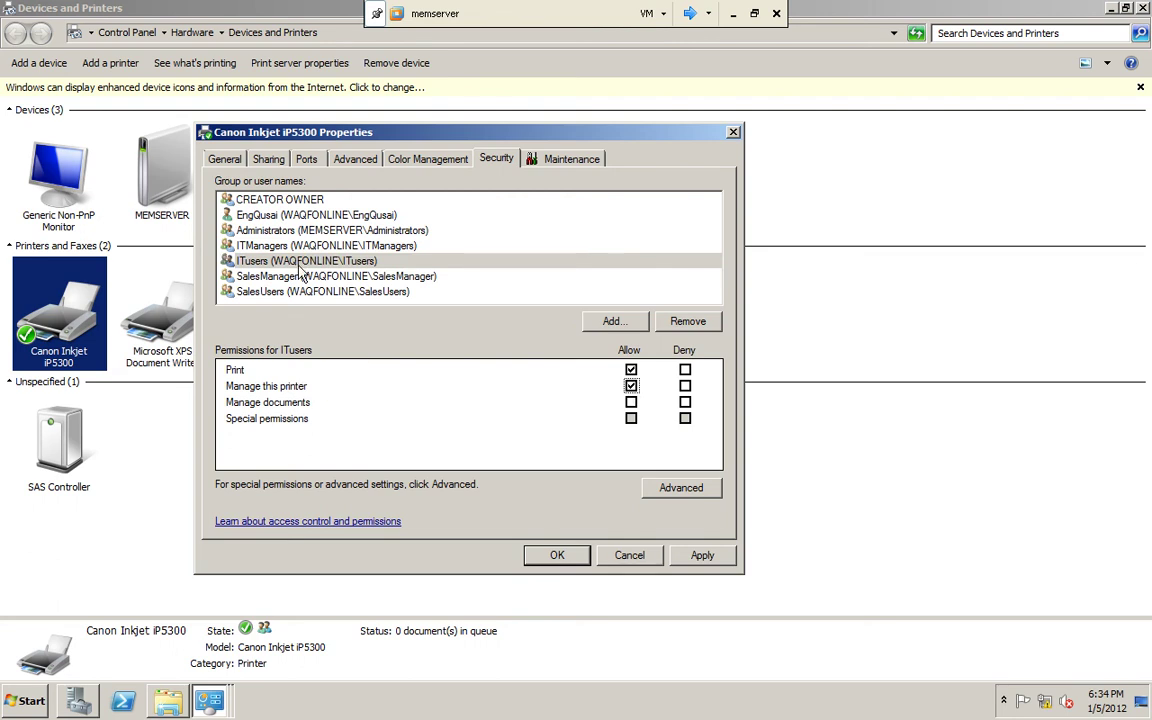
- Allow the ITManagers group Manage this printer and Manage documents, and save all printer permissions, accepting the deny entries
{"action": "left_click", "coordinate": [275, 246]}
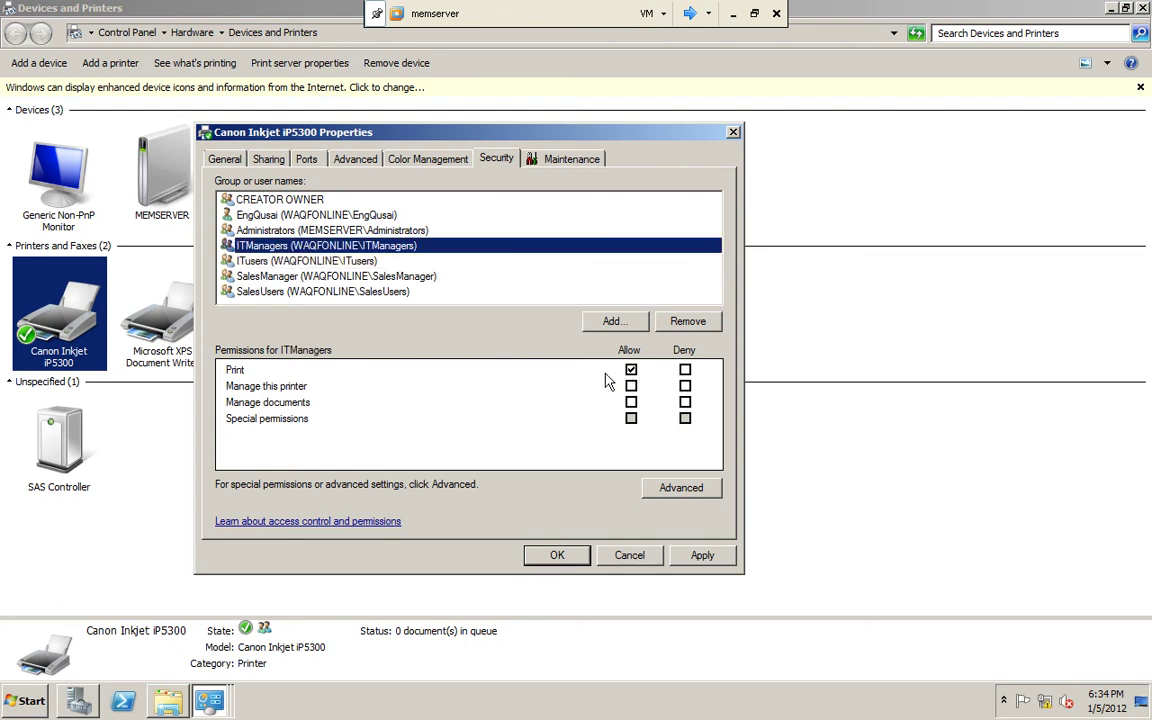
{"action": "left_click", "coordinate": [632, 387]}
{"action": "left_click", "coordinate": [631, 403]}
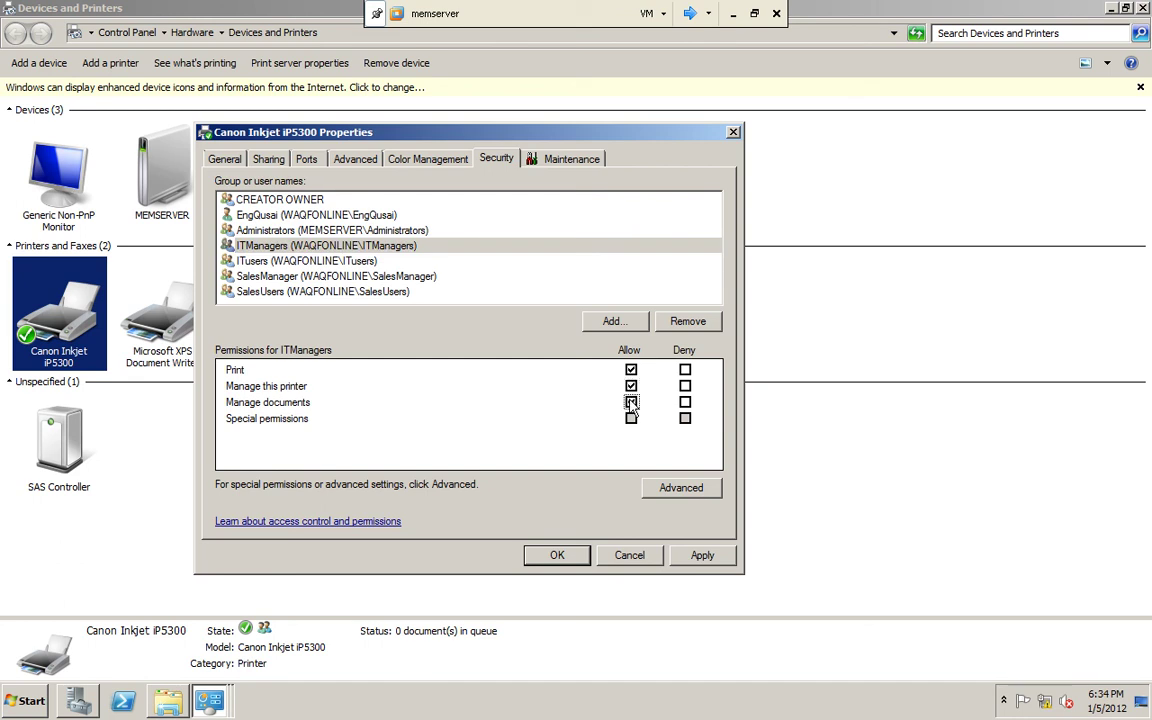
{"action": "left_click", "coordinate": [562, 557]}
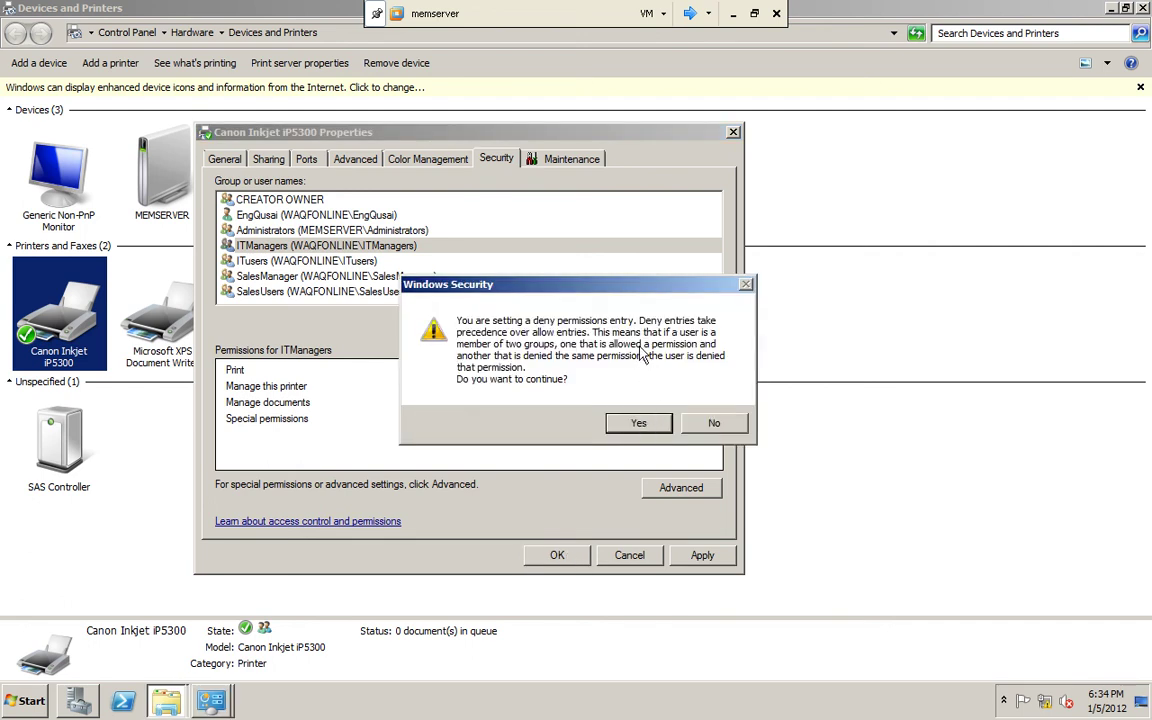
{"action": "left_click", "coordinate": [640, 424]}
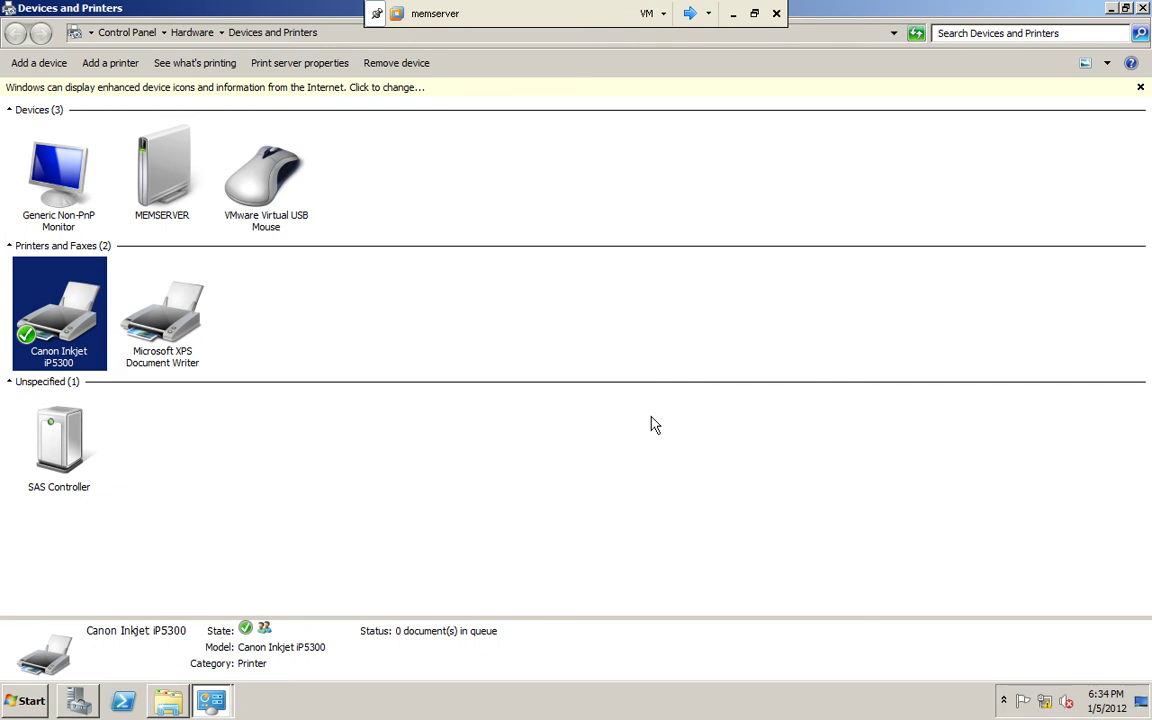
{"action": "left_click", "coordinate": [322, 474]}
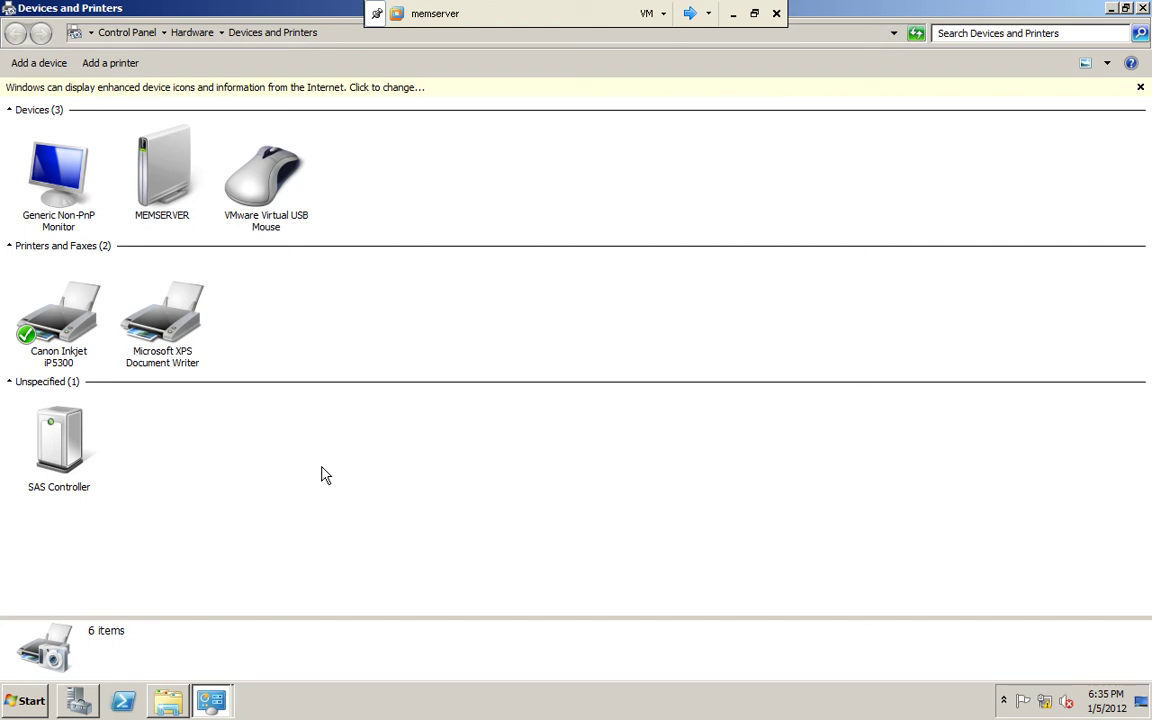
{"action": "left_click", "coordinate": [734, 14]}
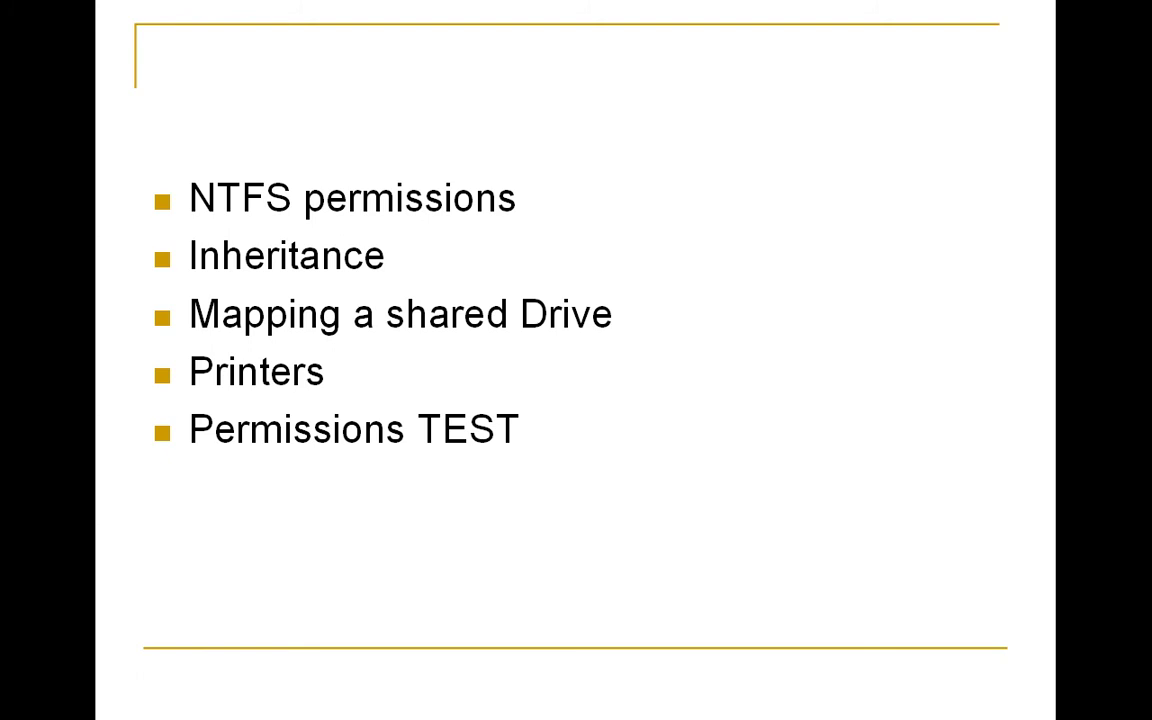
{"action": "key", "text": "Right"}
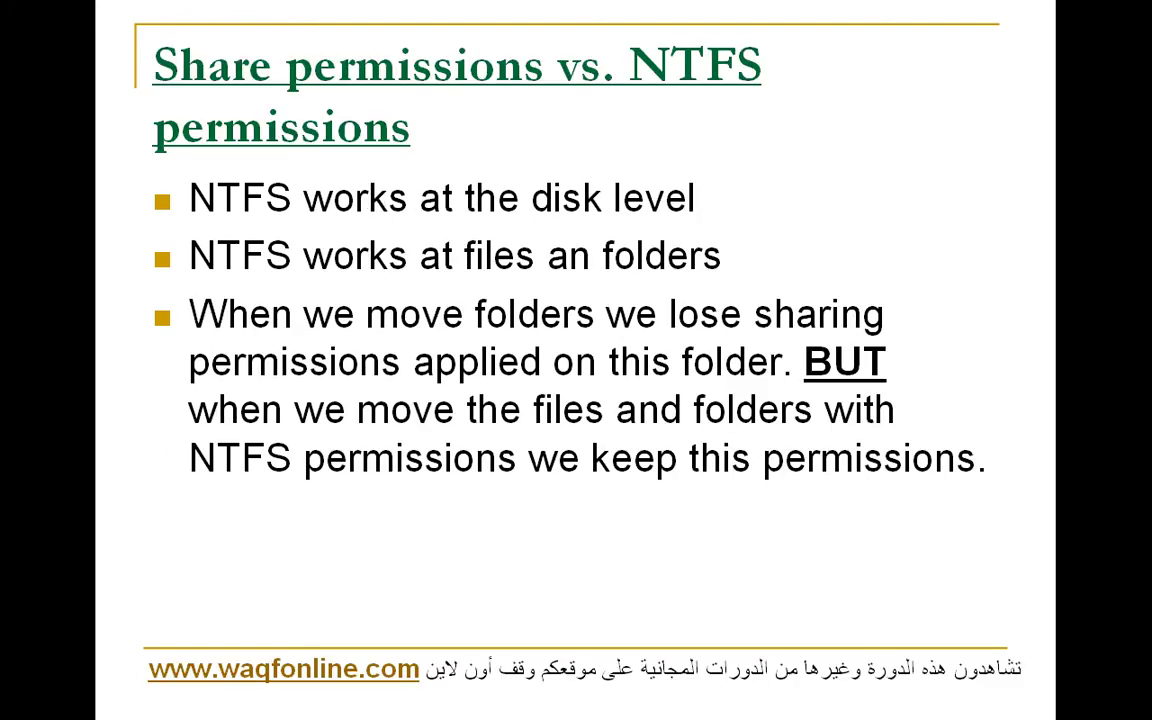